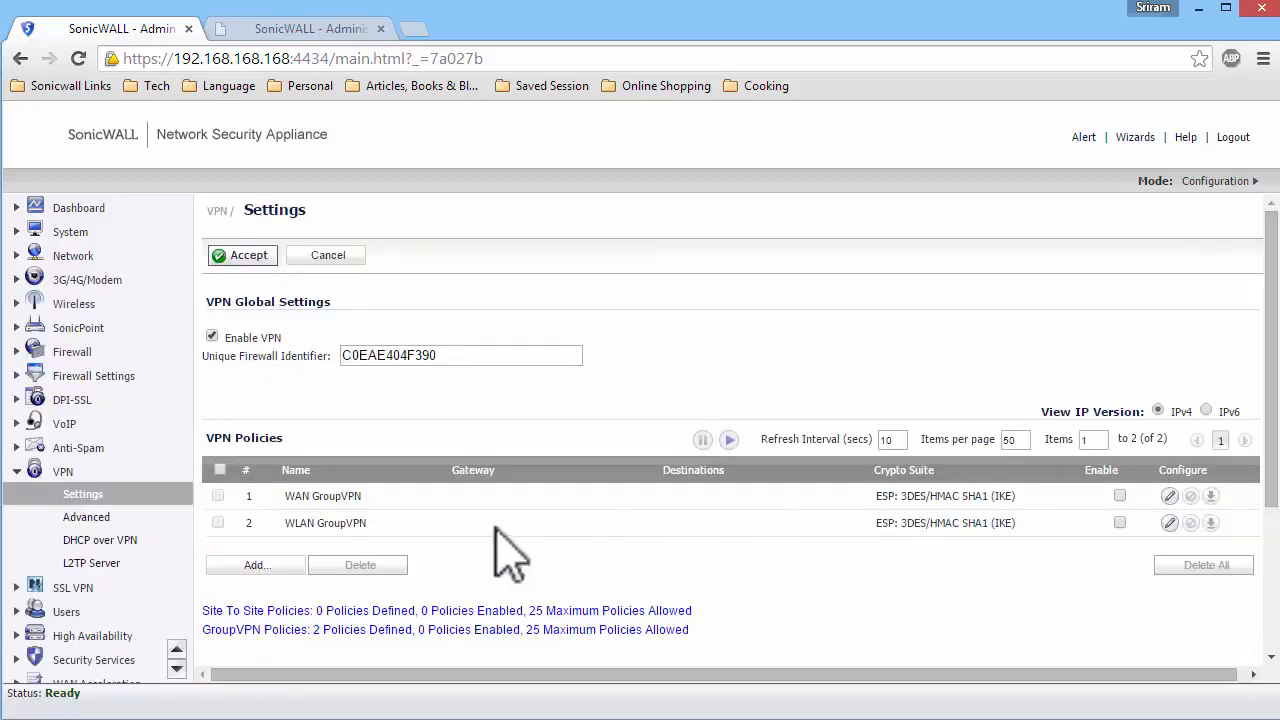
Add a site-to-site VPN policy named Spoke-1 with 0.0.0.0 as the IPsec primary gateway.
left_click(252, 565)
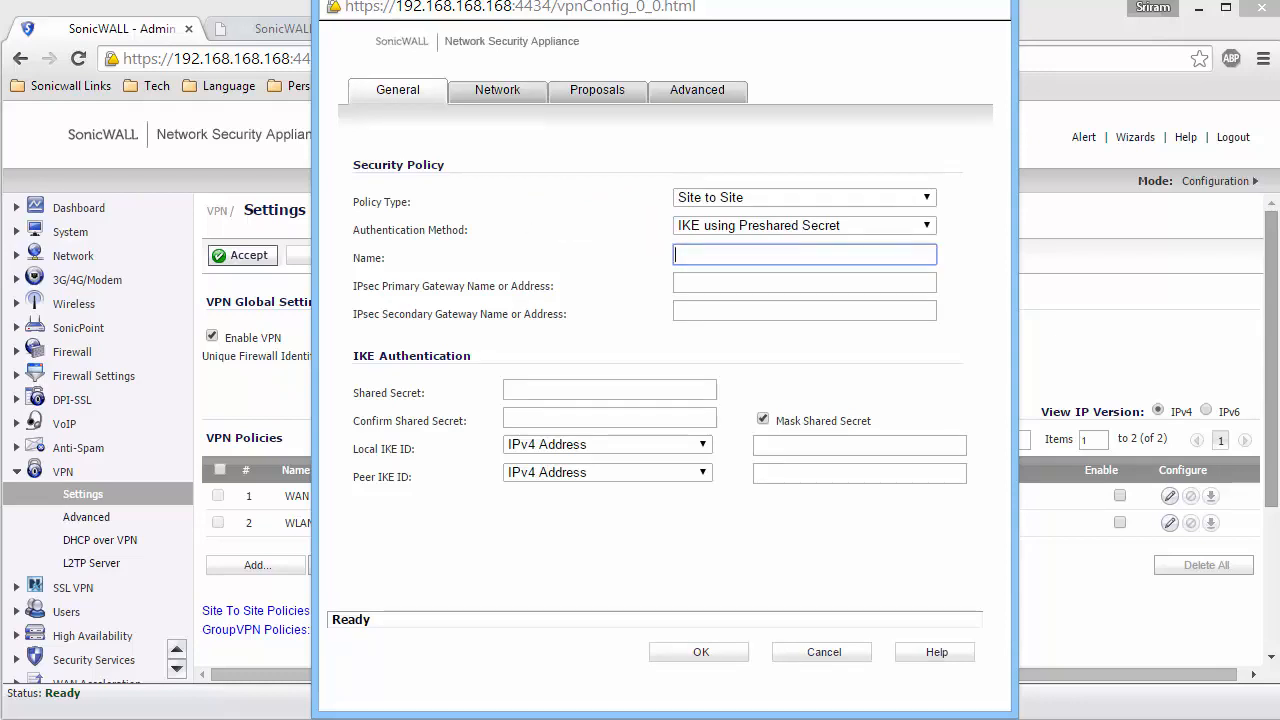
type("Spoke-1")
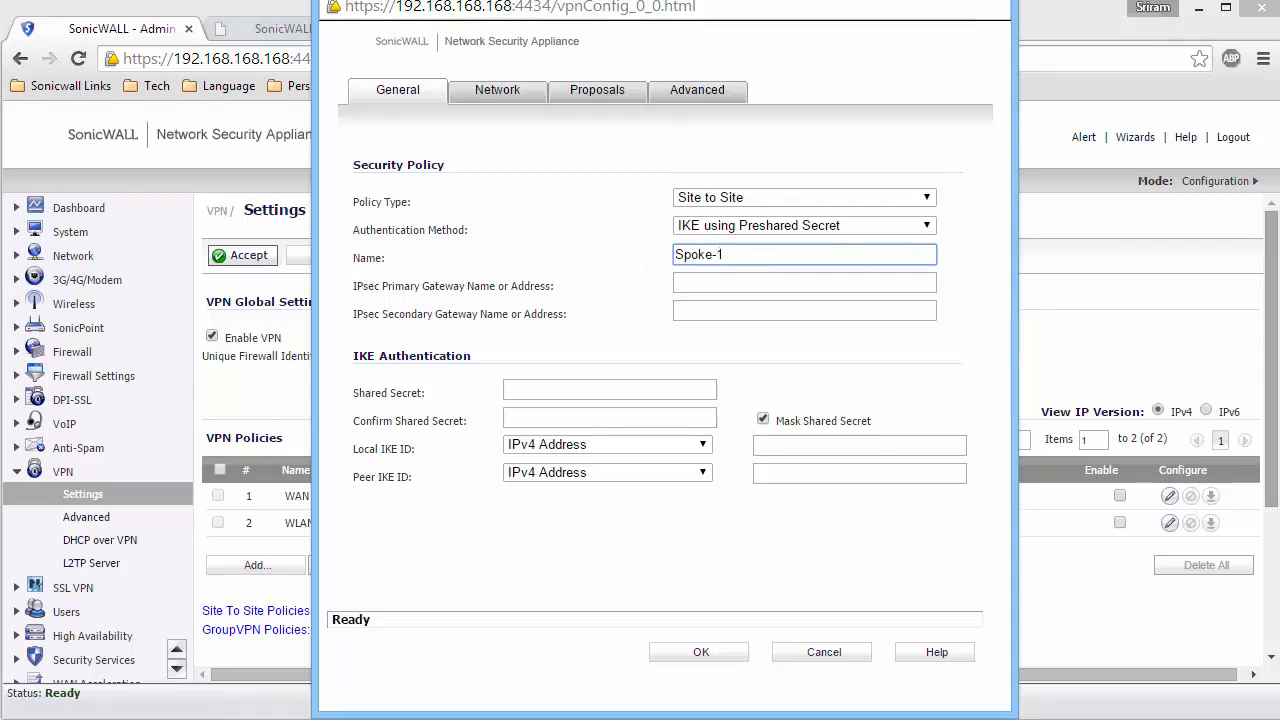
key("Tab")
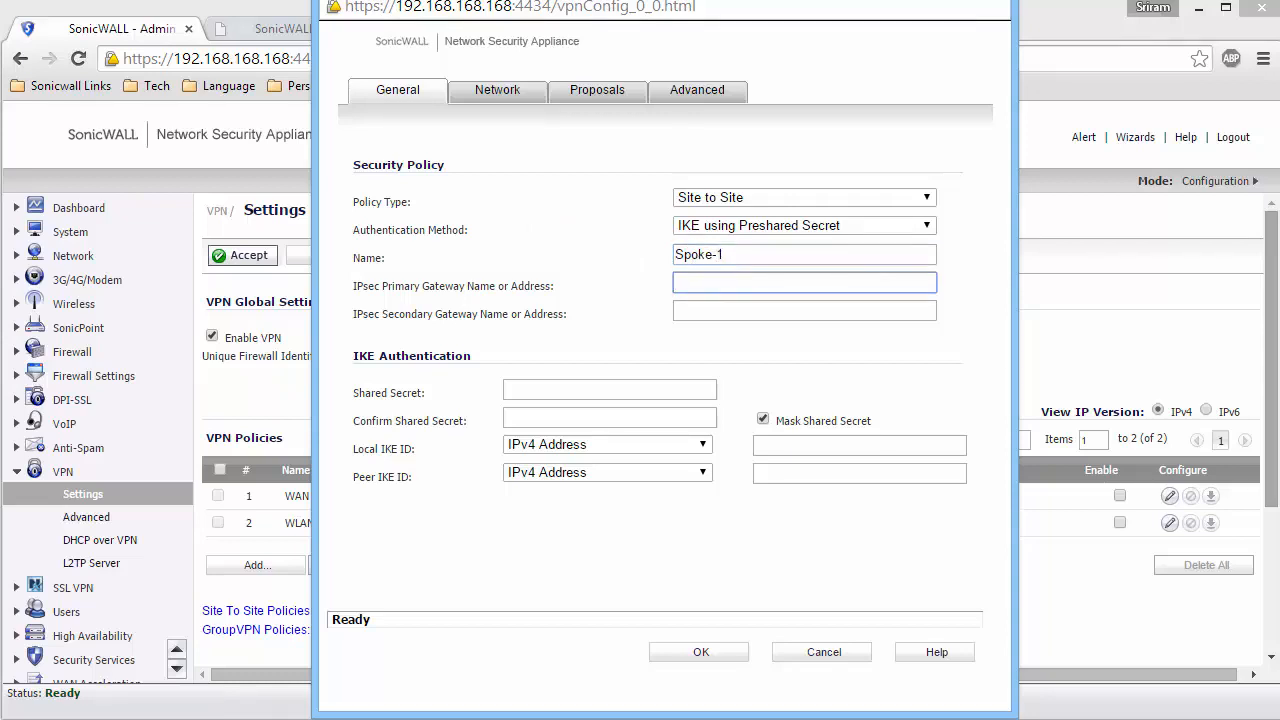
type("0.0.0.0")
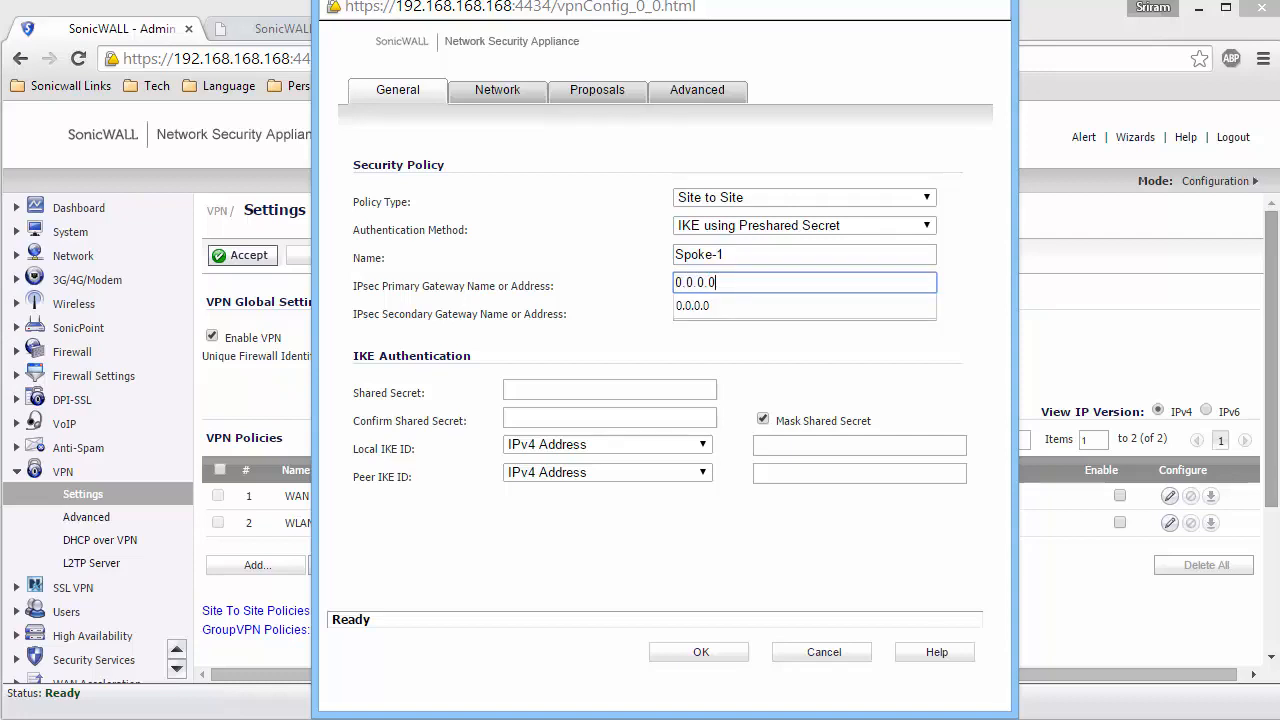
key("Tab")
key("Tab")
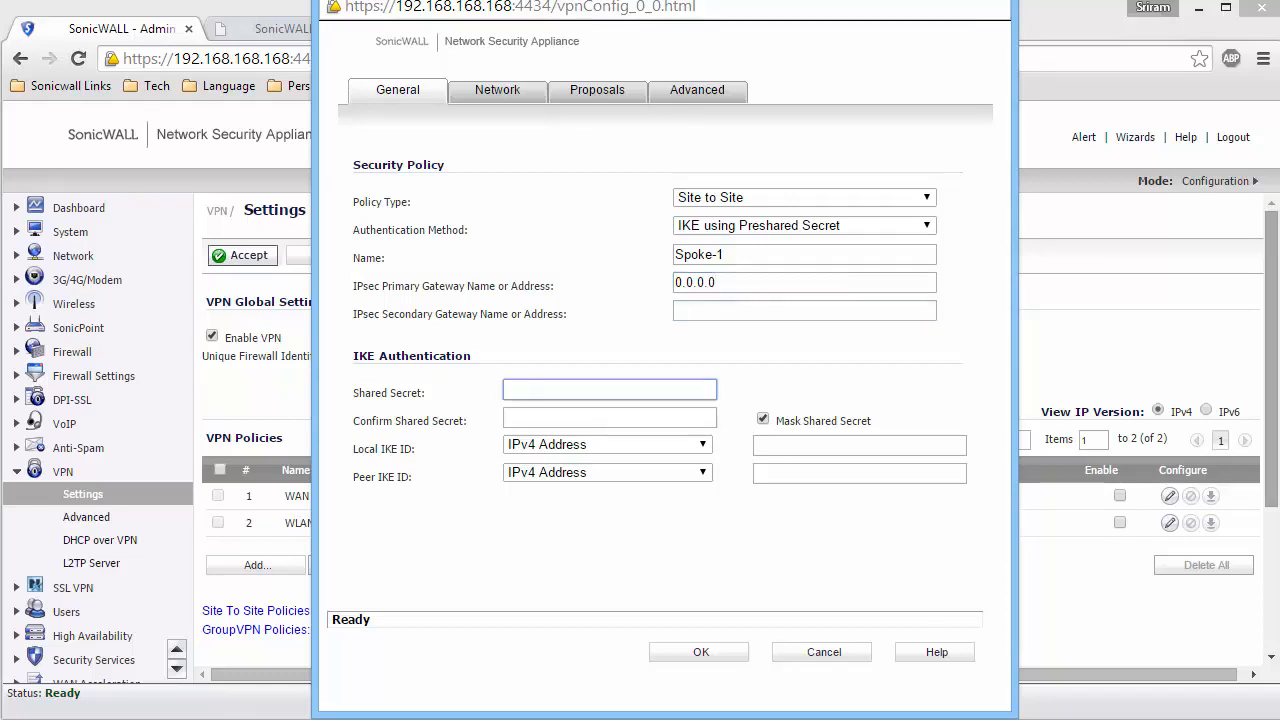
Enter the shared secret for the Spoke-1 policy and repeat it in the confirmation field.
type("•••••••••")
key("Tab")
type("••••••••••")
Set the local IKE ID to Firewall Identifier "Hub" and the peer IKE ID to Firewall Identifier "Spoke".
left_click(643, 446)
left_click(612, 508)
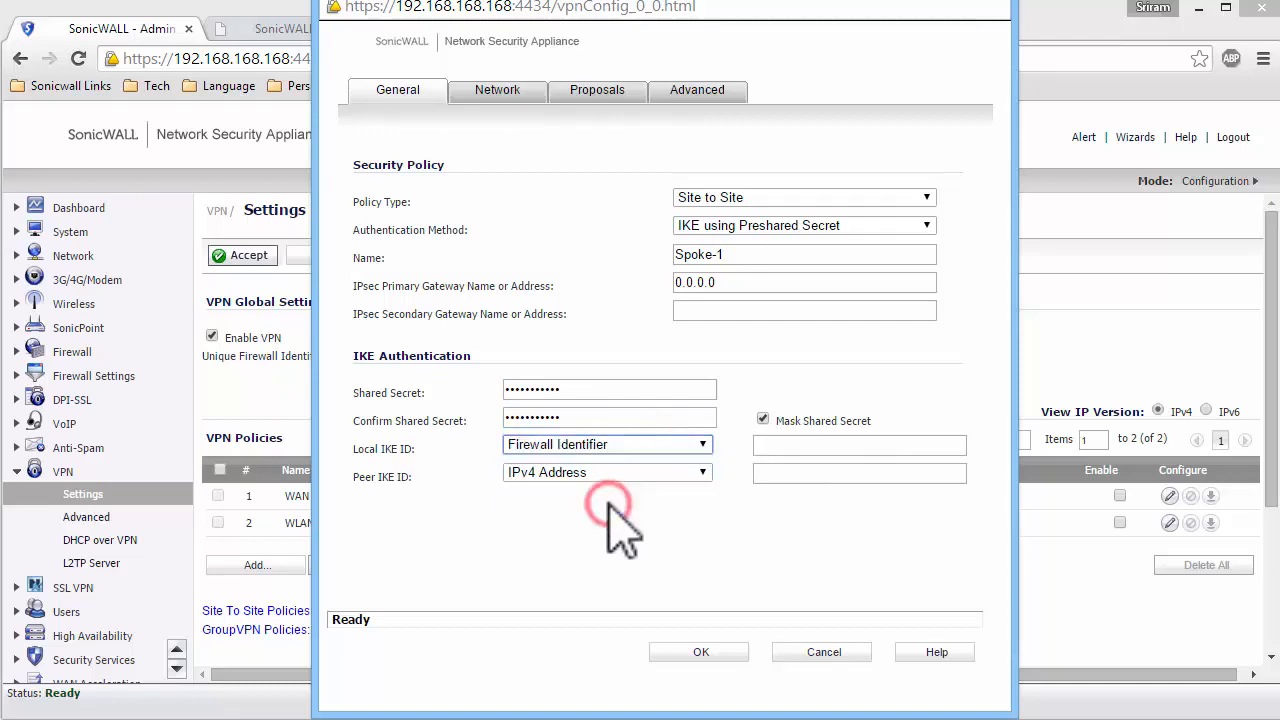
left_click(766, 447)
type("Hub")
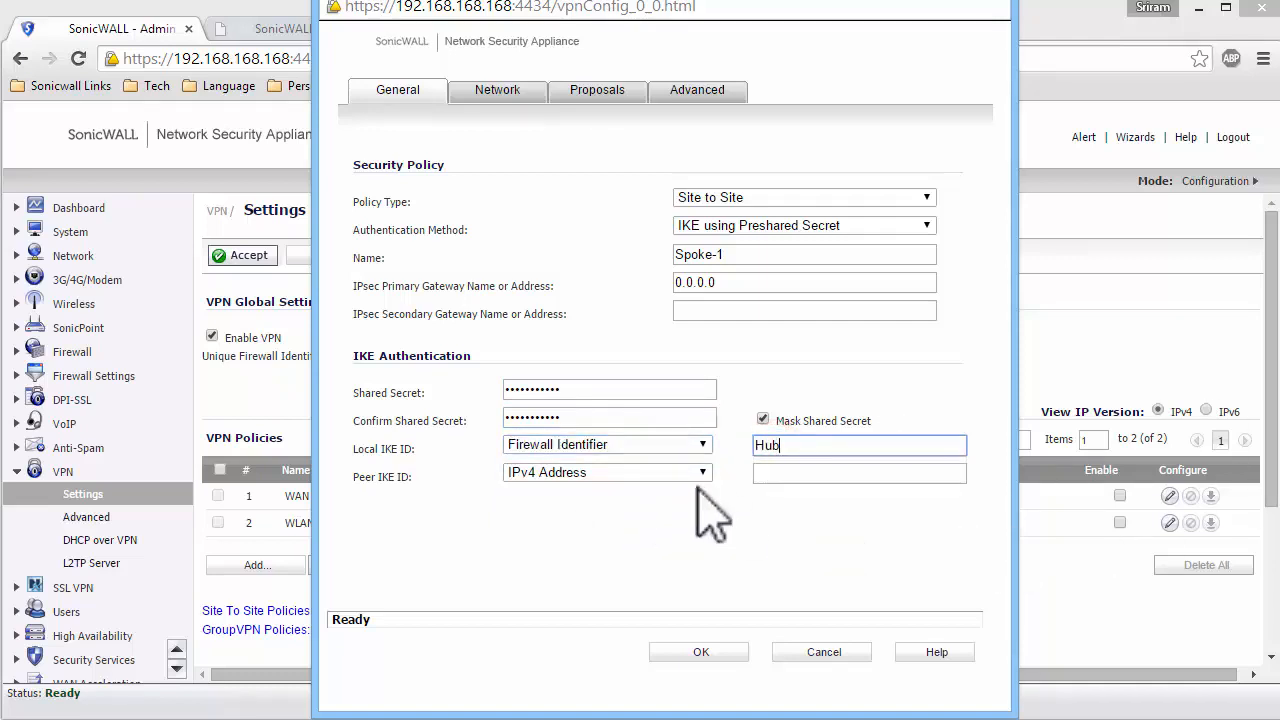
left_click(645, 471)
left_click(585, 539)
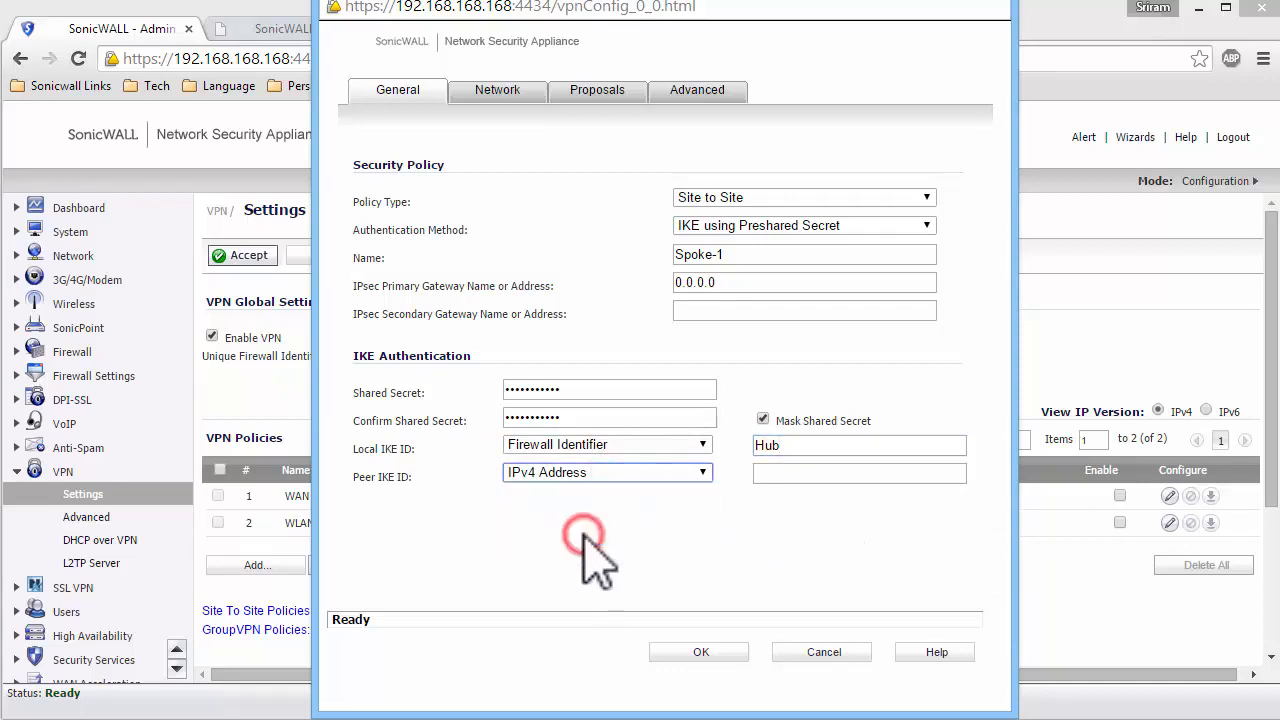
left_click(780, 472)
type("Spoke")
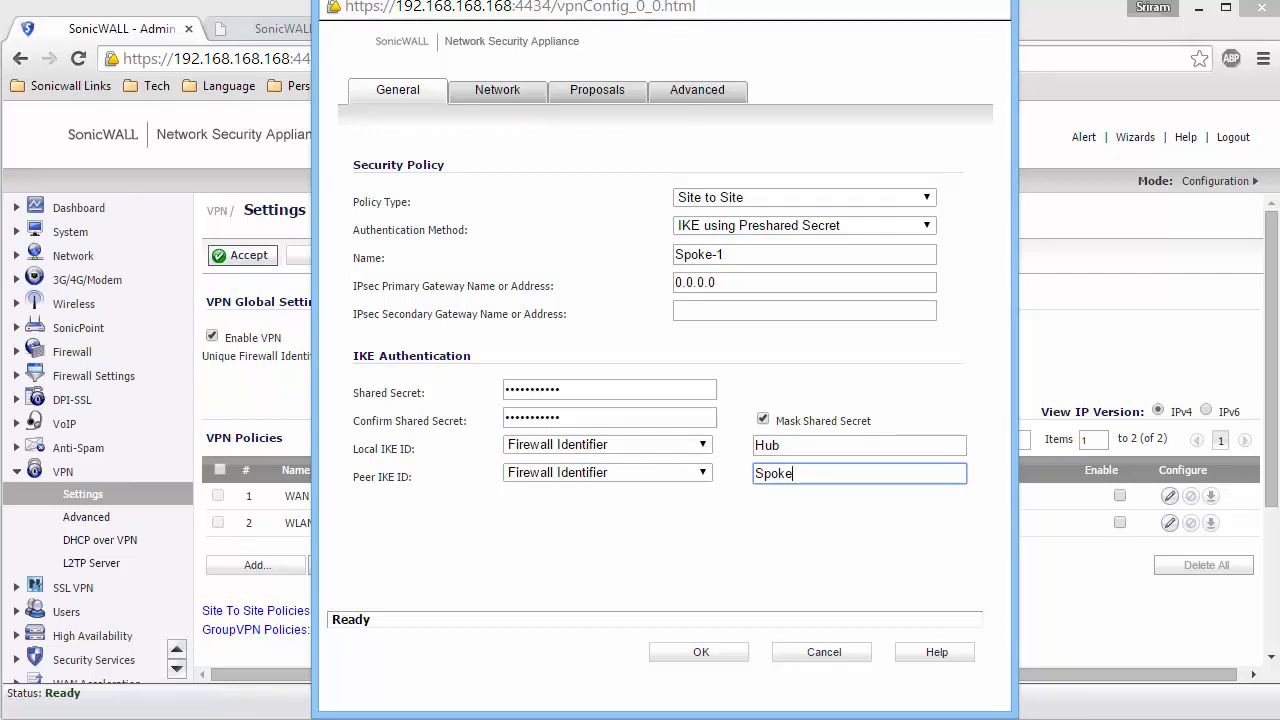
Choose Local Networks-1 as the policy's local network and Spoke-1 Network as its destination network.
left_click(497, 91)
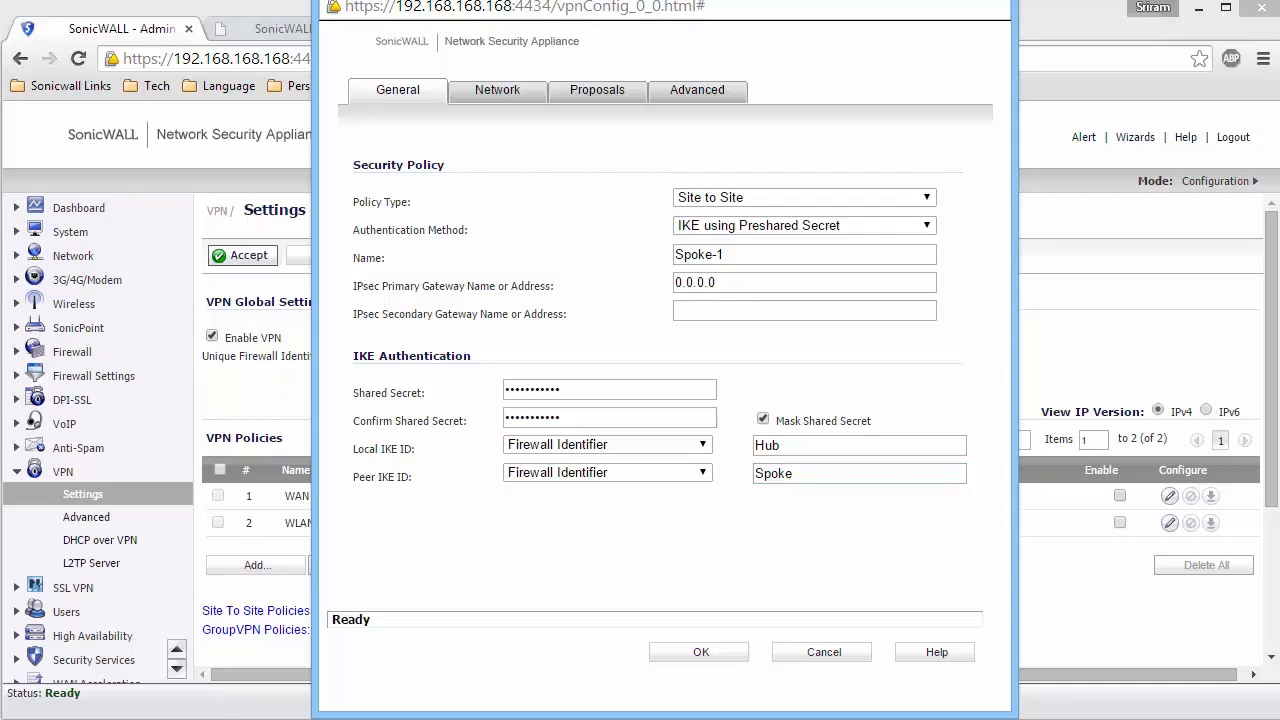
left_click(493, 92)
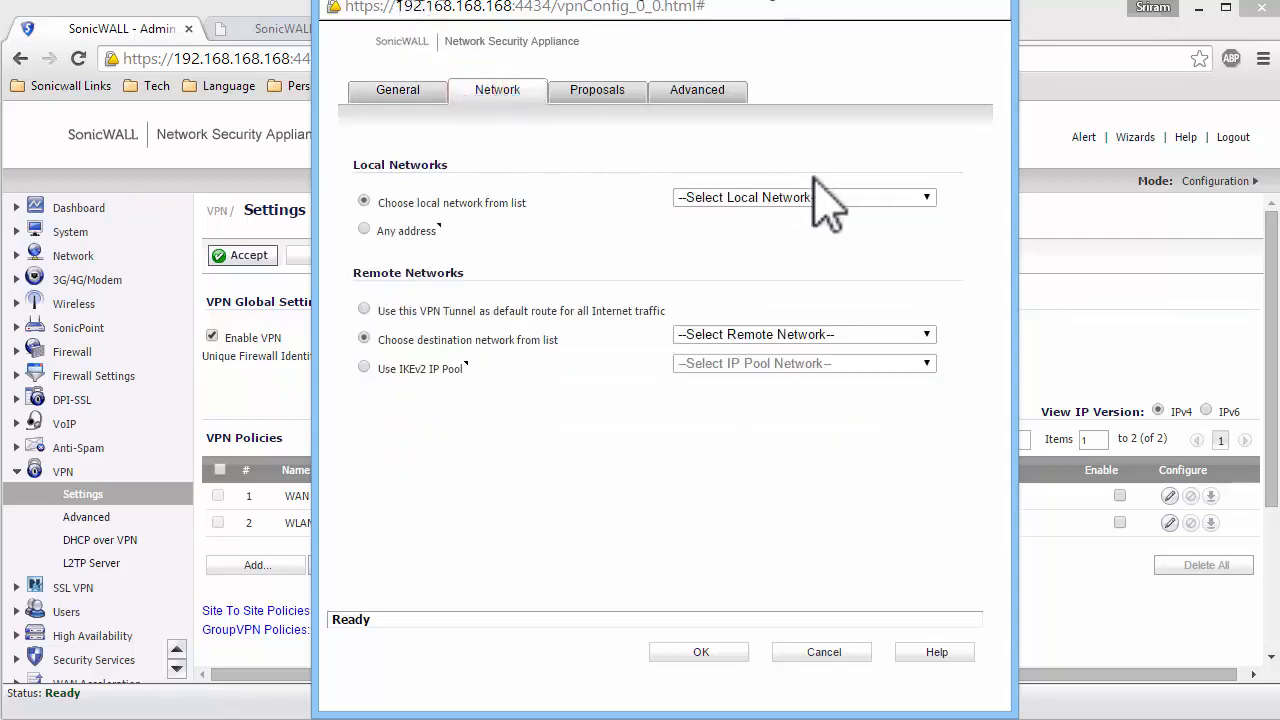
left_click(825, 197)
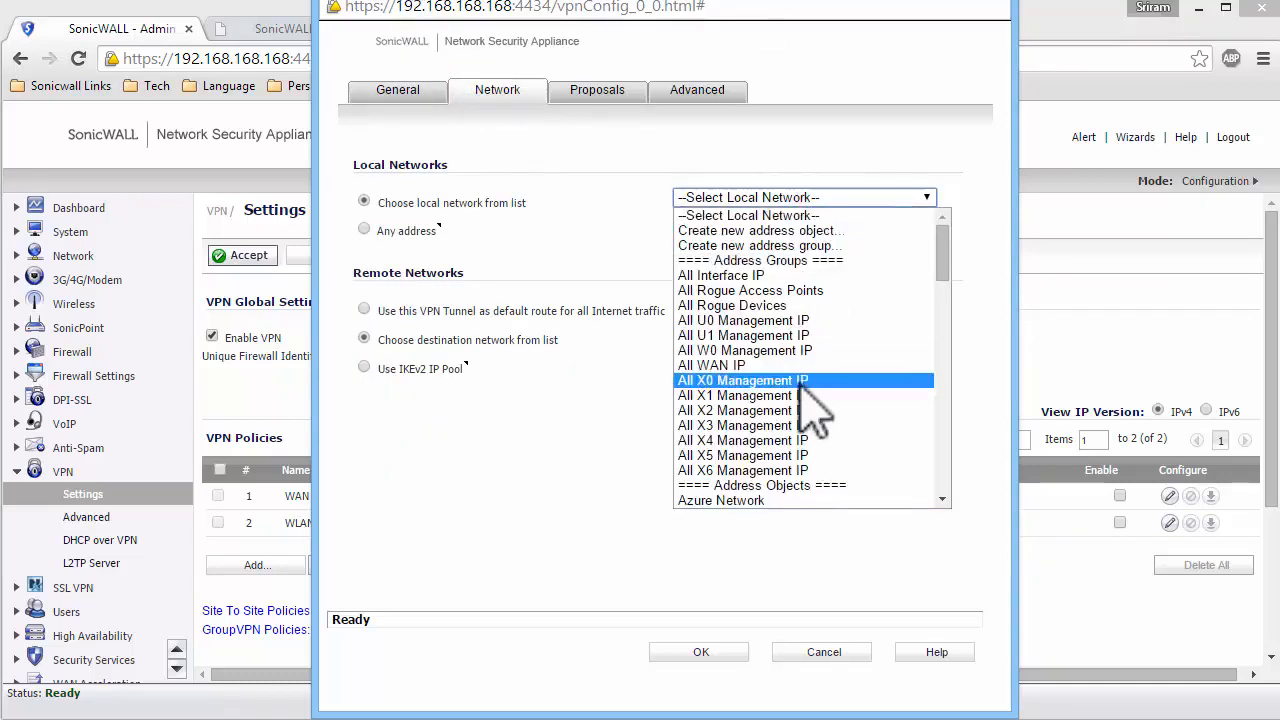
type("lo")
key("Return")
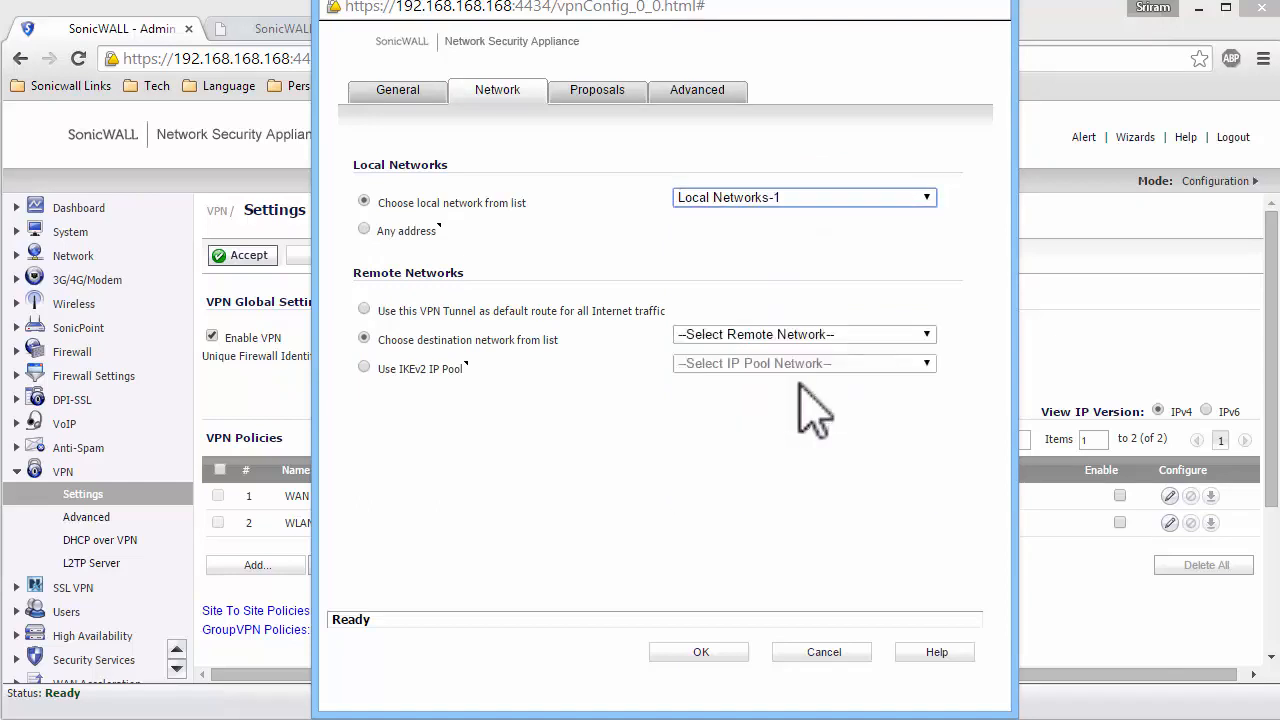
left_click(815, 336)
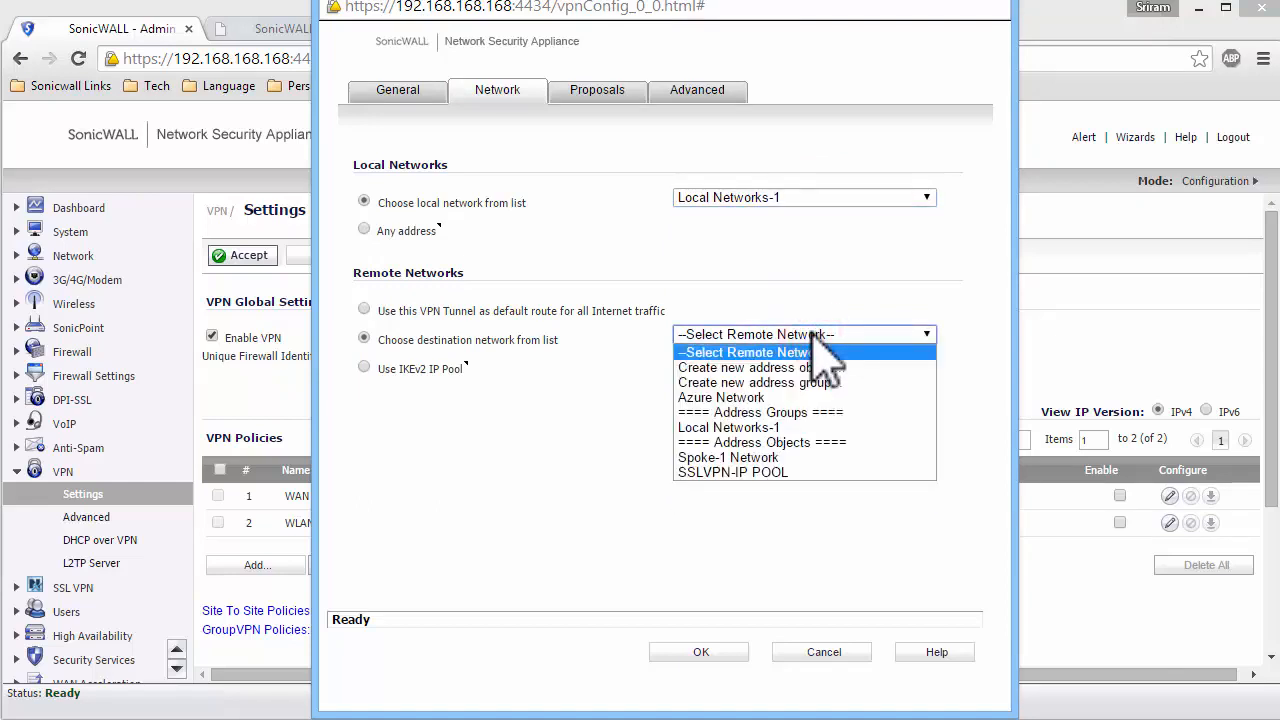
left_click(745, 457)
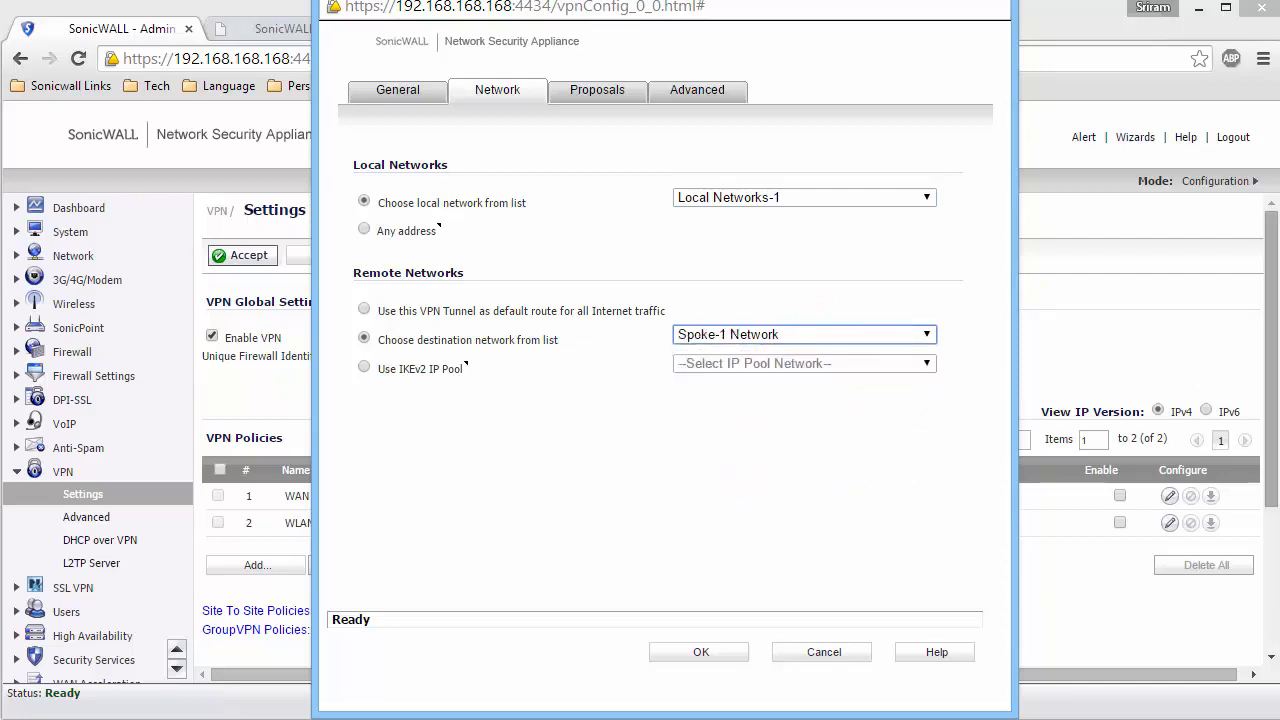
Set the Phase 1 exchange to Aggressive Mode and save the Spoke-1 policy.
left_click(607, 95)
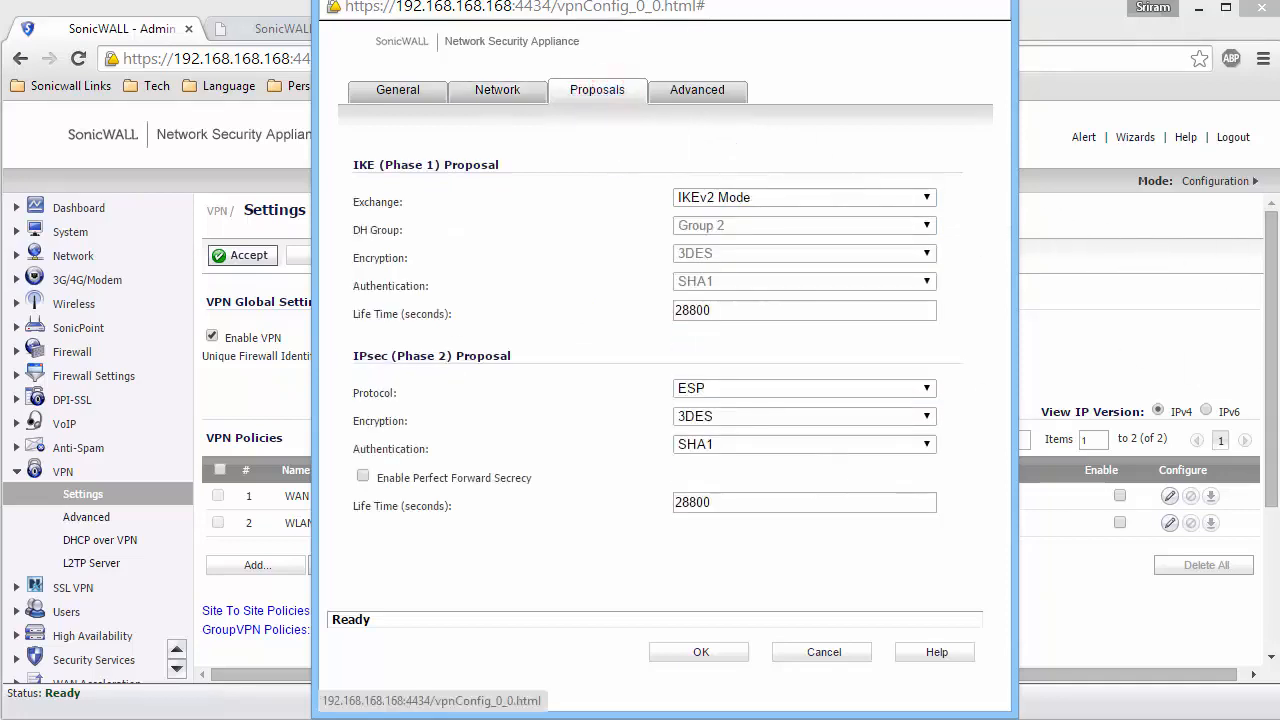
left_click(888, 197)
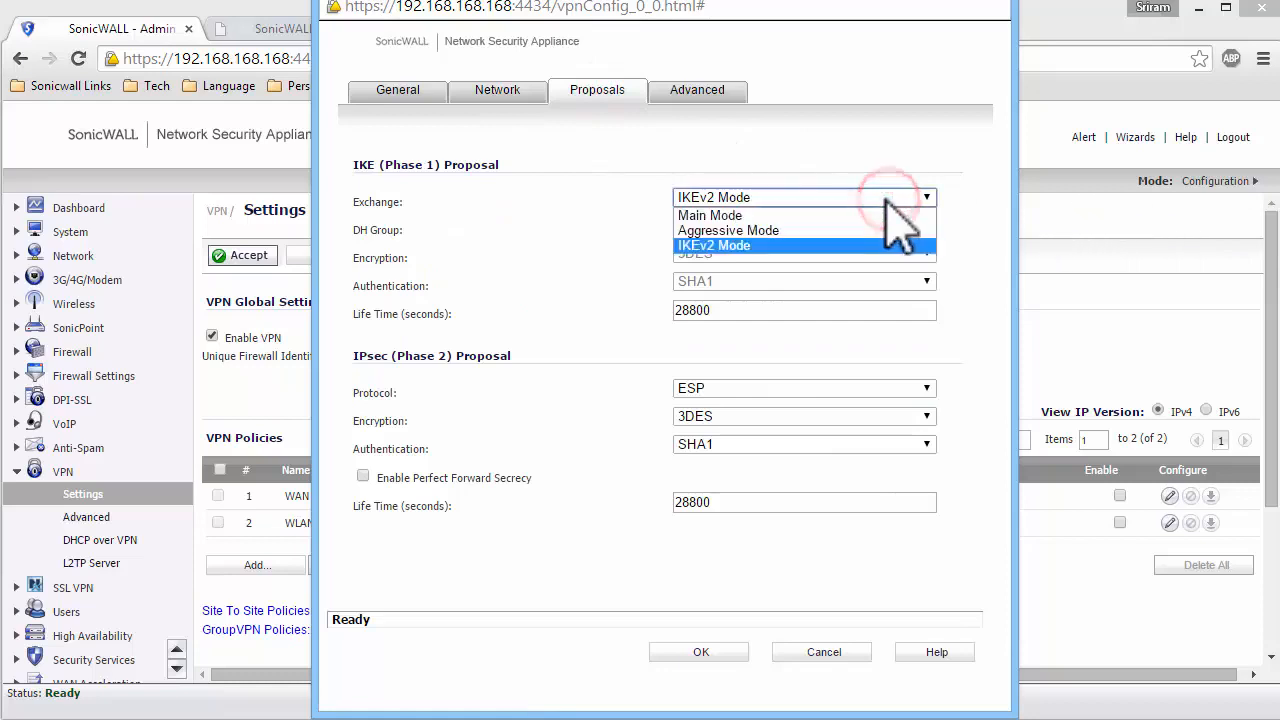
left_click(805, 230)
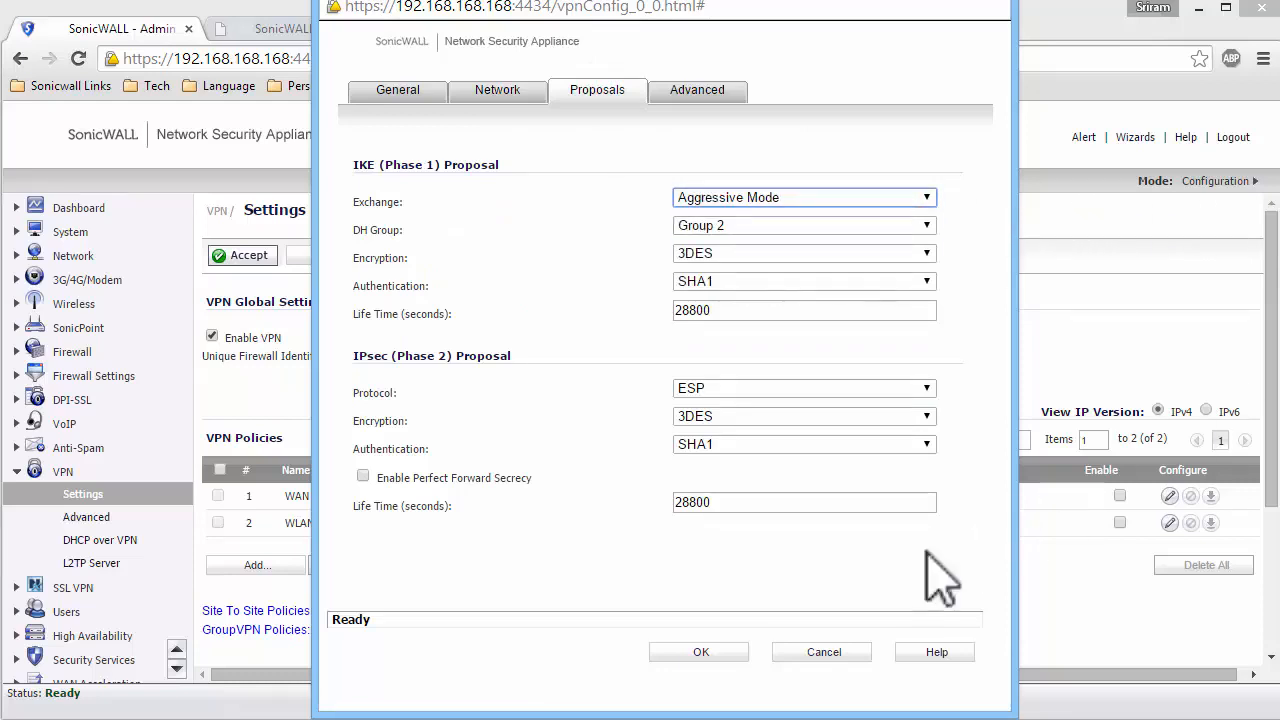
left_click(703, 652)
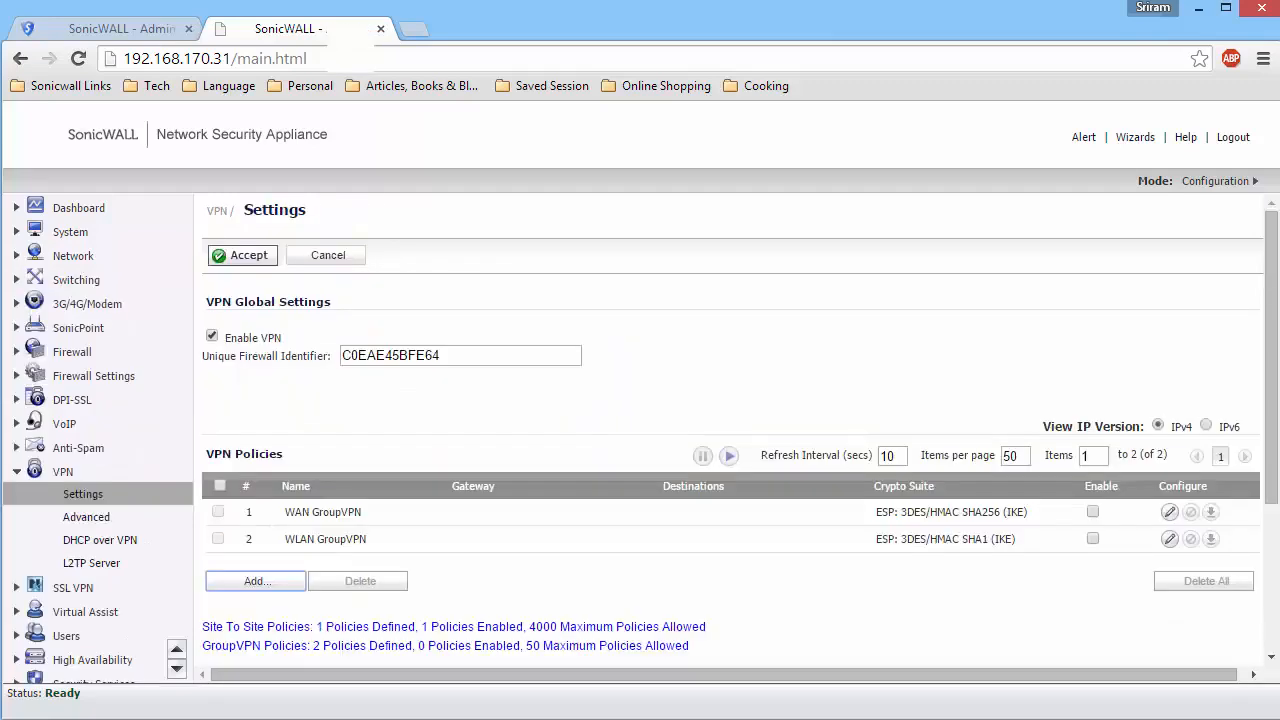
On the second firewall at 192.168.170.31, add a site-to-site VPN policy named Hub.
left_click(252, 578)
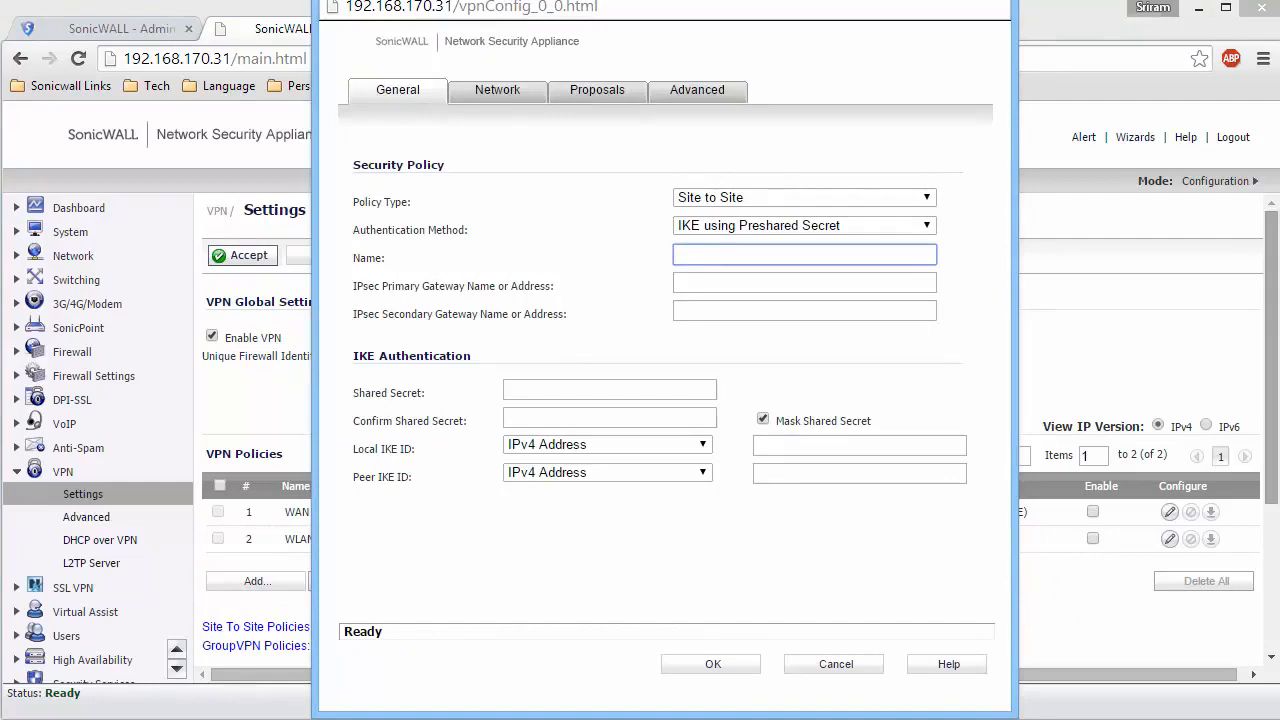
type("hU")
key("BackSpace")
key("BackSpace")
type("Hub")
key("Tab")
Set the Hub policy's IPsec primary gateway to hal.no-ip.biz, and enter and confirm the shared secret.
type("hal")
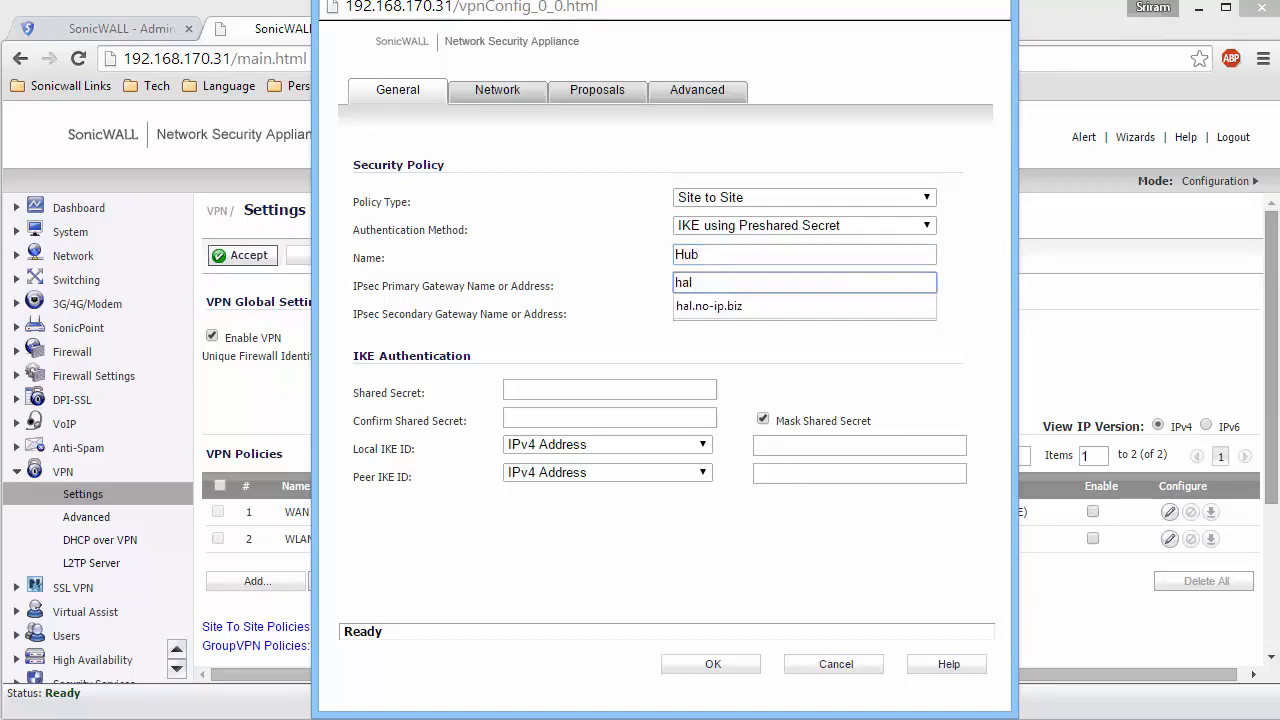
key("Down")
key("Tab")
key("Tab")
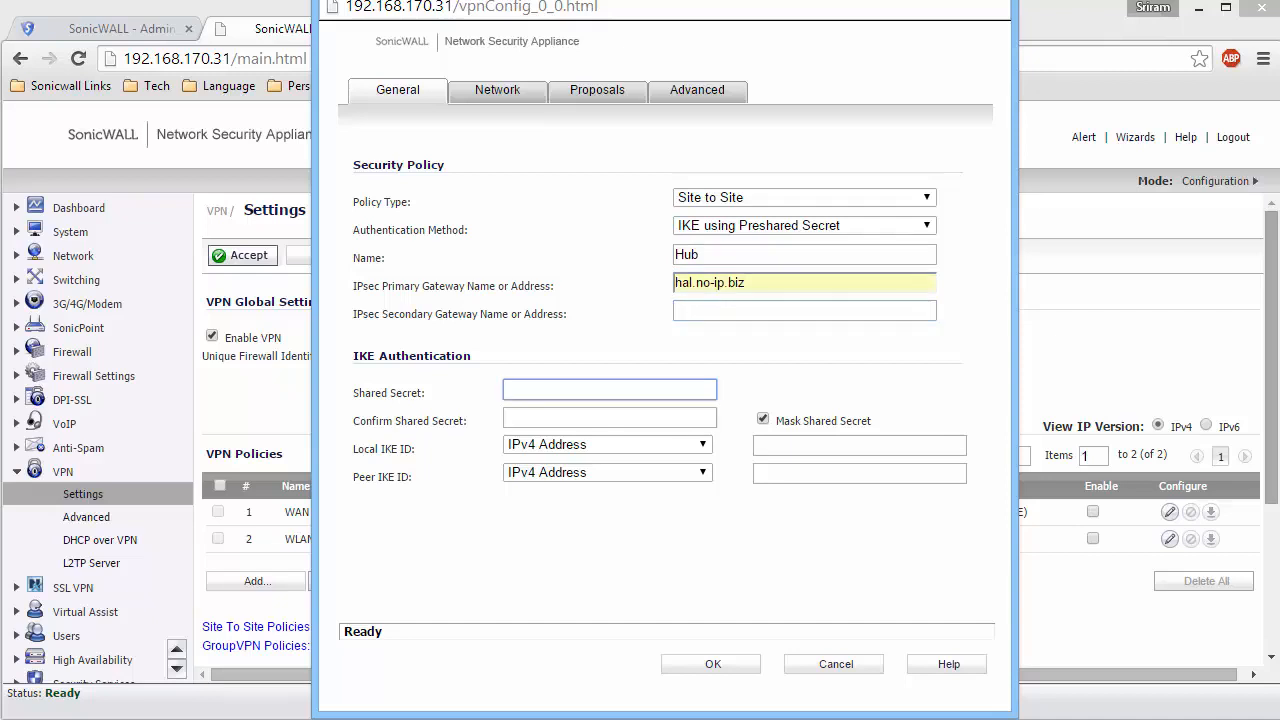
type("•••••••••••")
key("Tab")
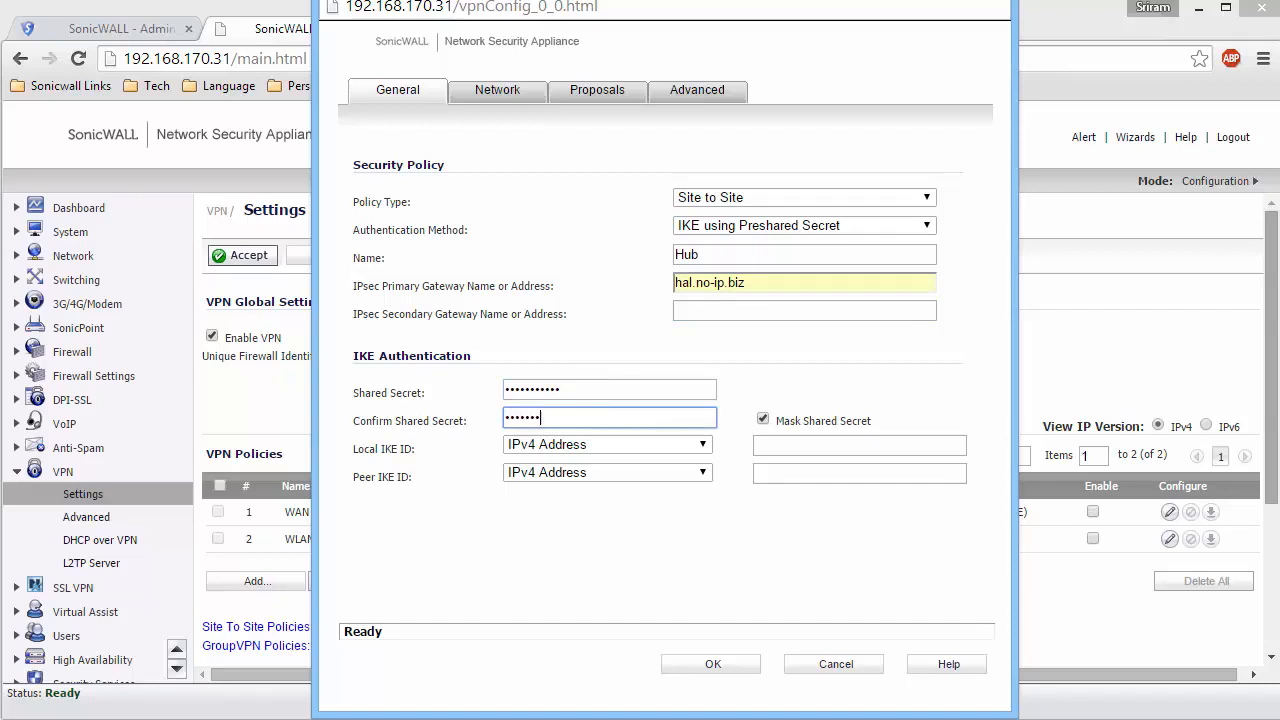
Set the local IKE ID to Firewall Identifier "Spoke" and the peer IKE ID to Firewall Identifier "Hub".
left_click(652, 446)
left_click(606, 507)
left_click(608, 472)
left_click(600, 535)
left_click(806, 446)
type("Spoke")
key("Tab")
key("Tab")
type("Hub")
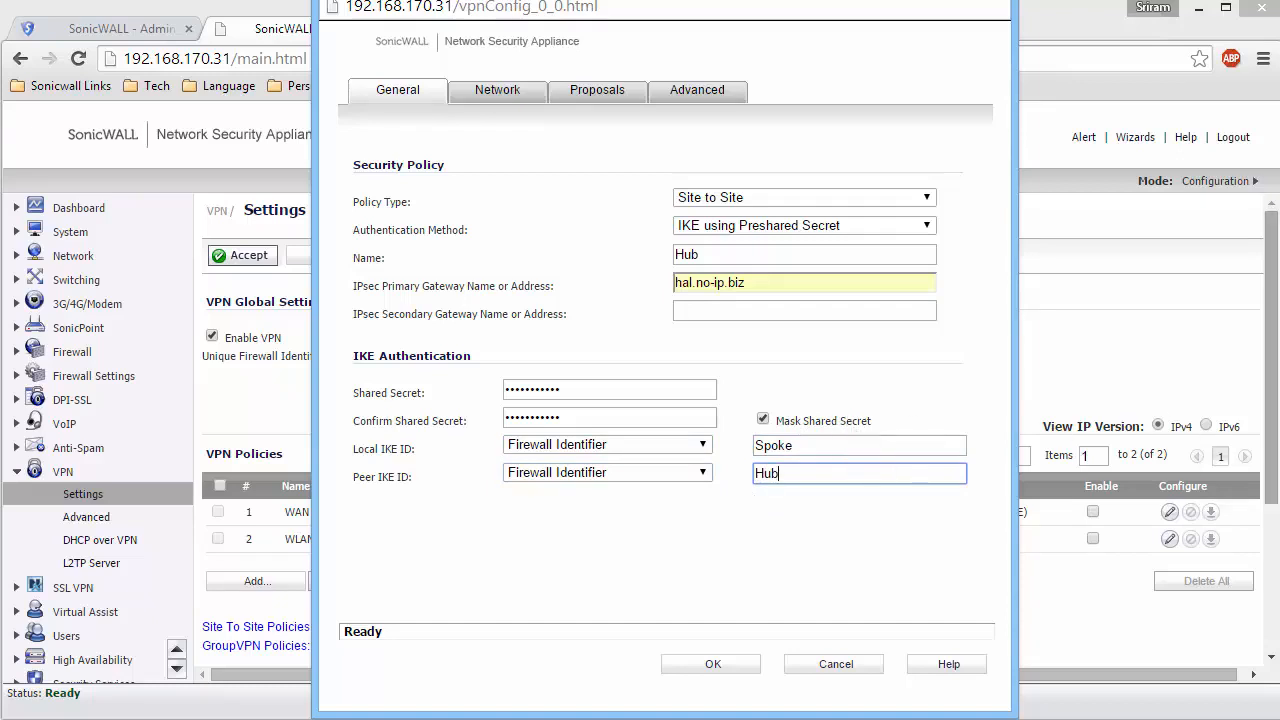
Choose X0 Subnet as the Hub policy's local network and Destination Network as its remote network.
left_click(495, 93)
left_click(714, 197)
key("x")
key("Down")
key("Return")
left_click(720, 334)
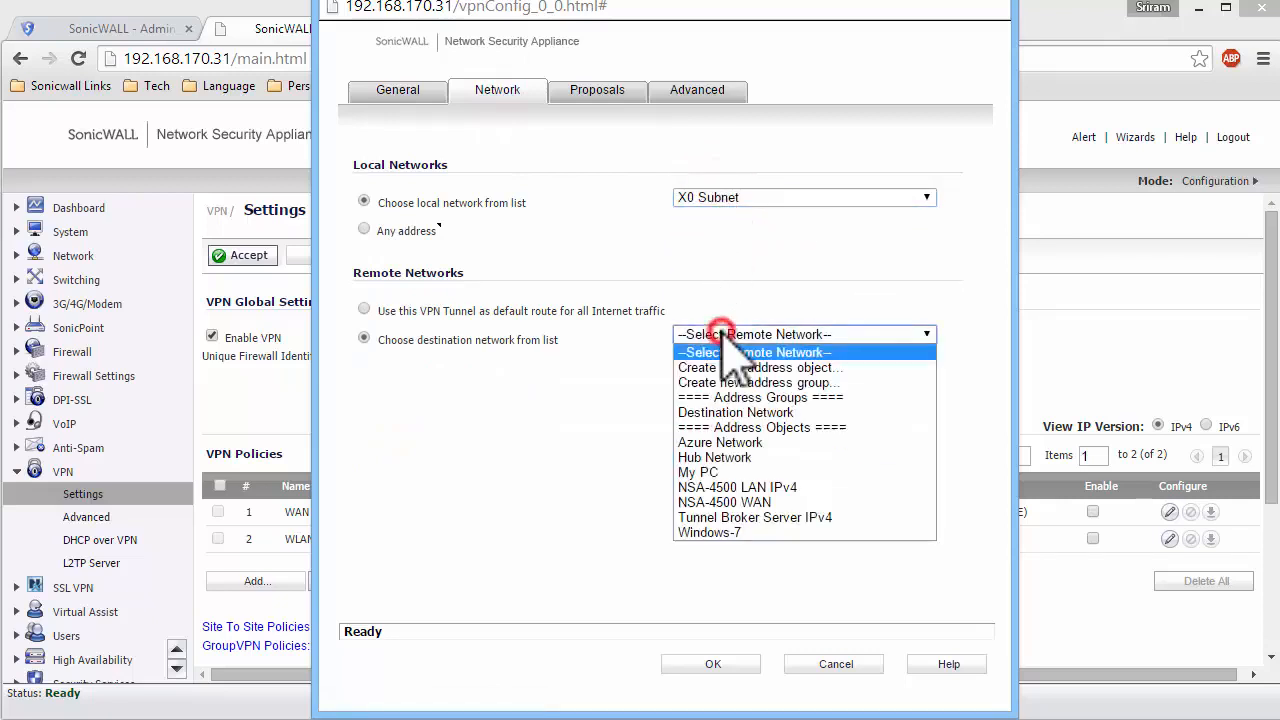
left_click(729, 414)
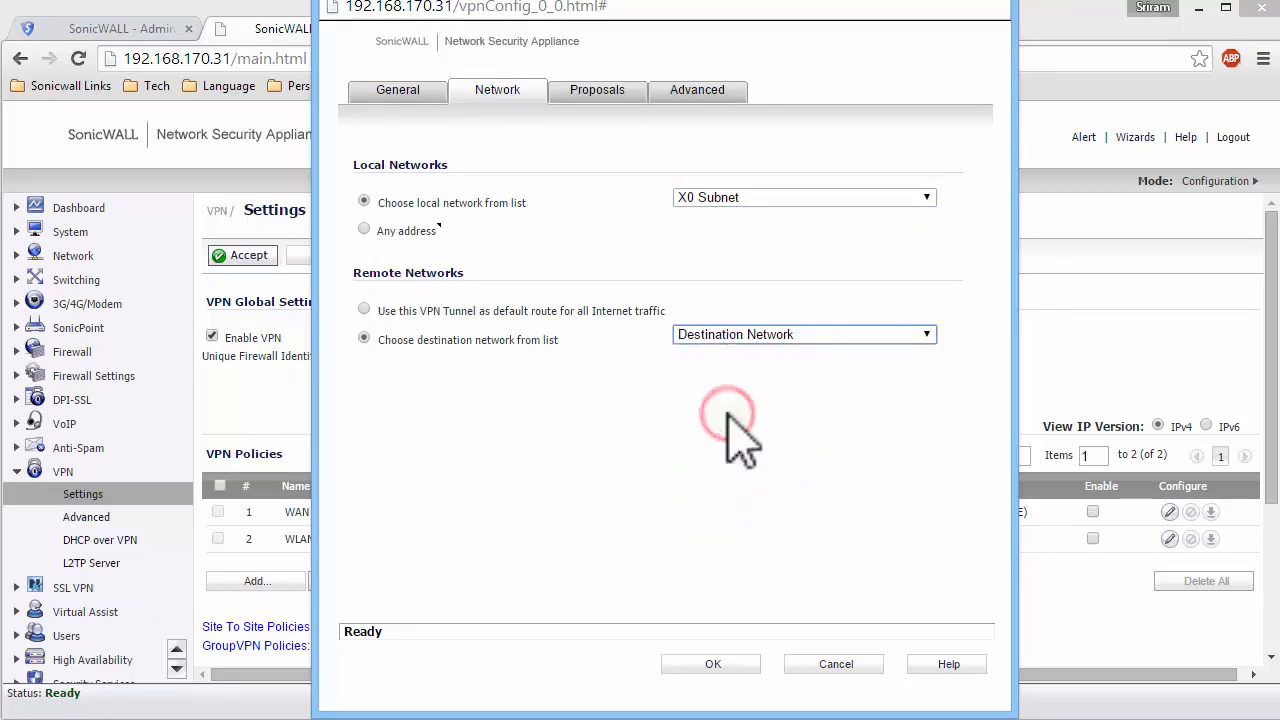
Set the Hub policy's Phase 1 exchange to Aggressive Mode.
left_click(605, 92)
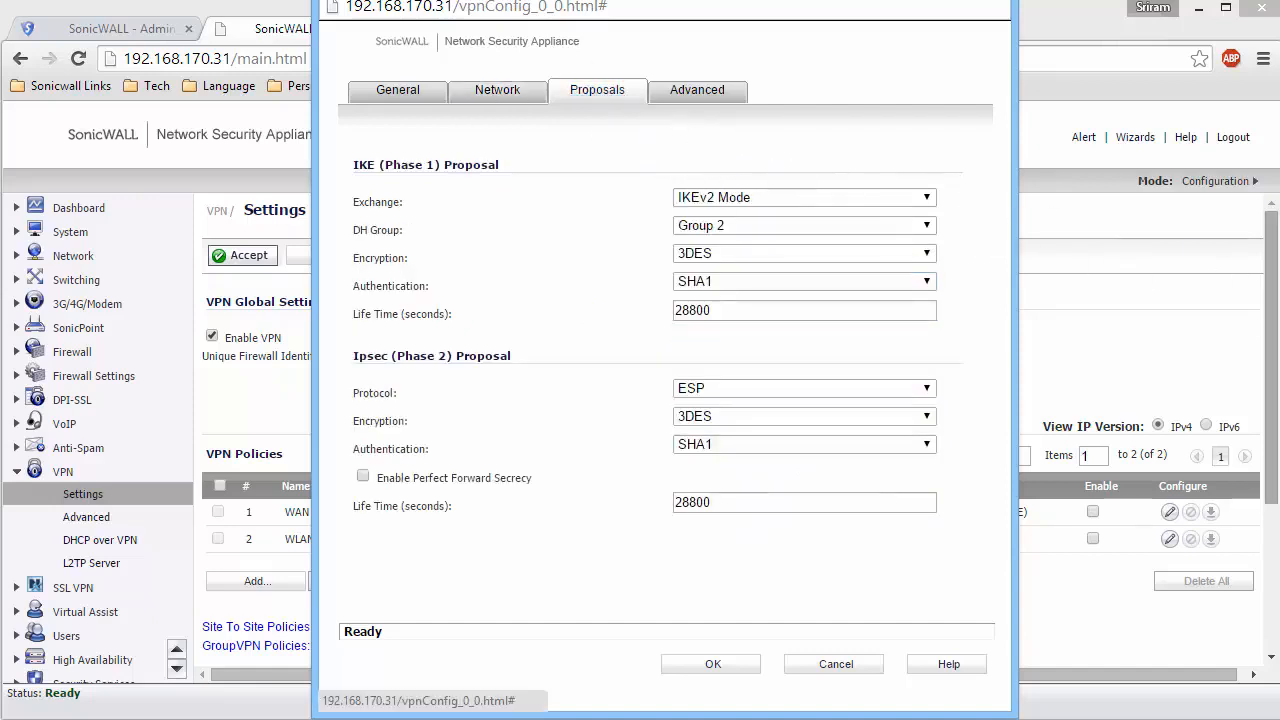
left_click(908, 197)
left_click(790, 230)
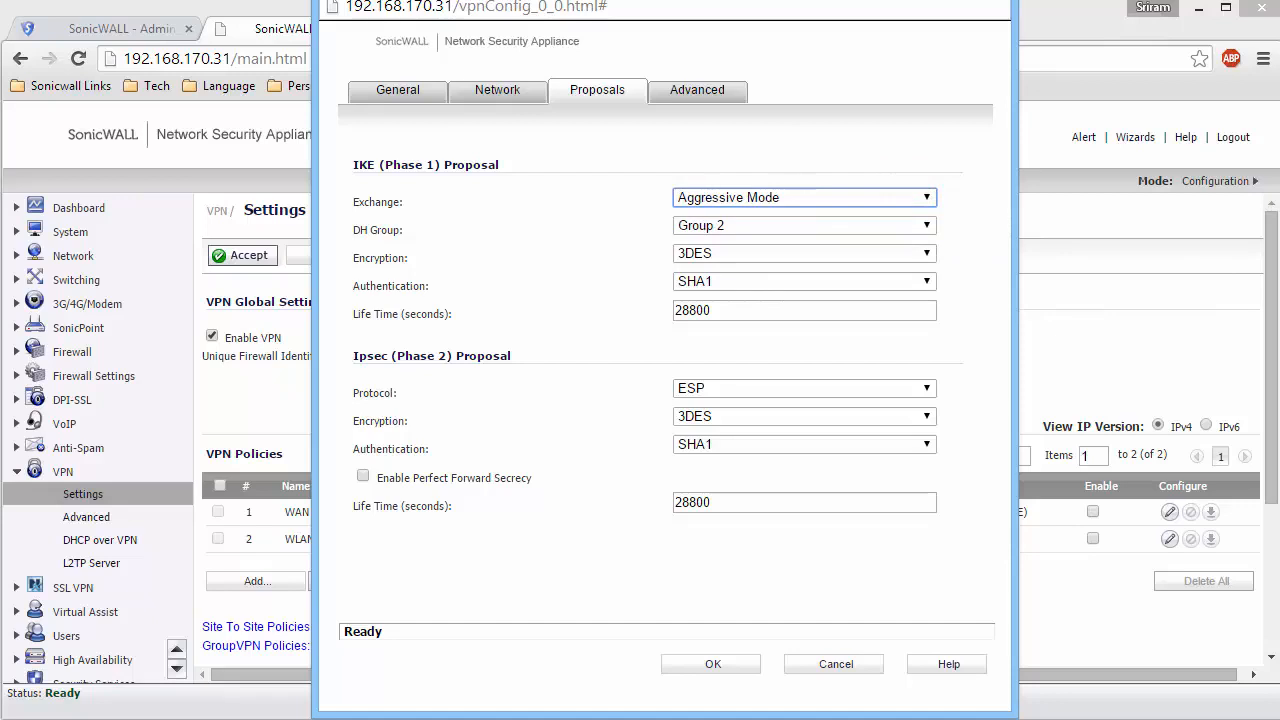
Enable Keep Alive for the Hub policy and save it.
left_click(707, 90)
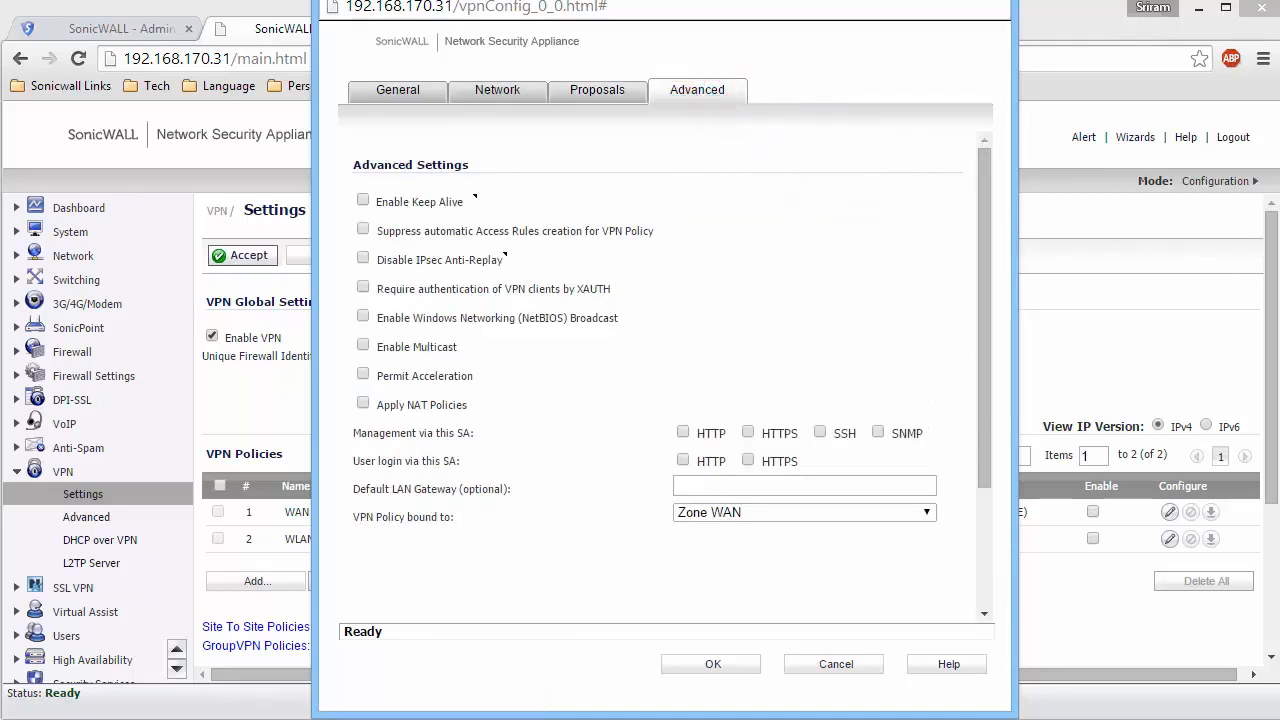
left_click(363, 200)
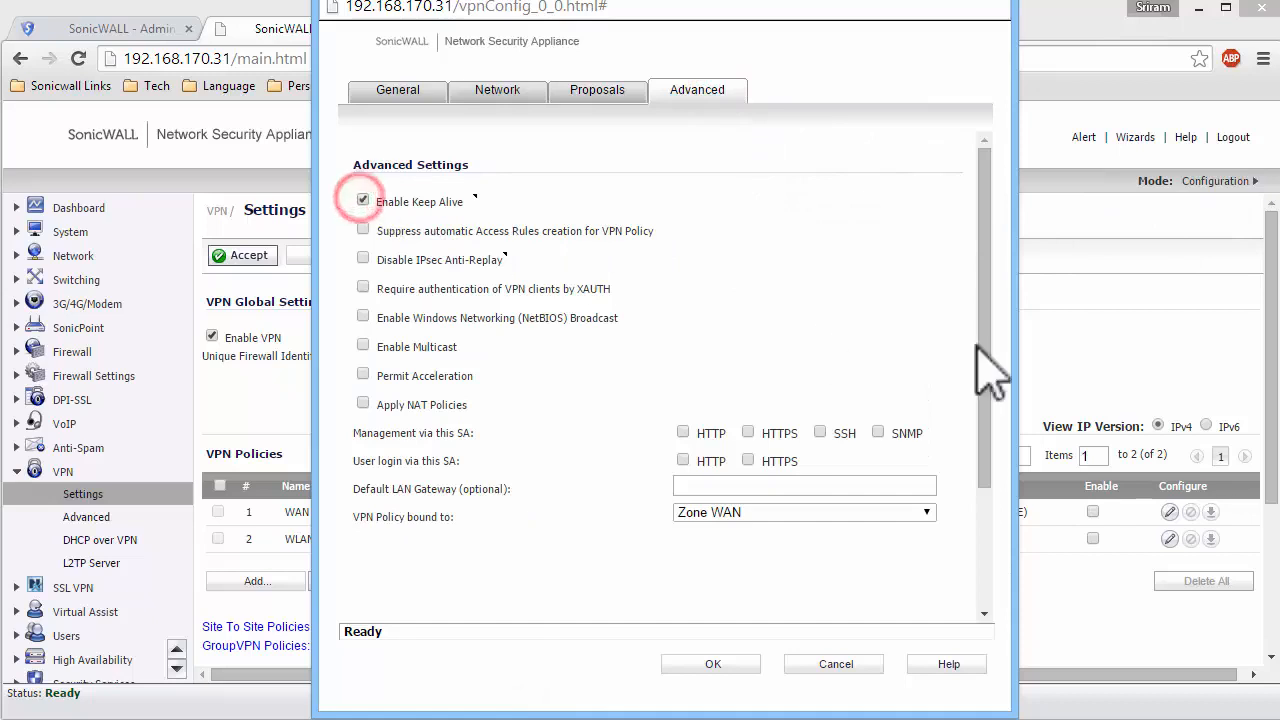
left_click(710, 664)
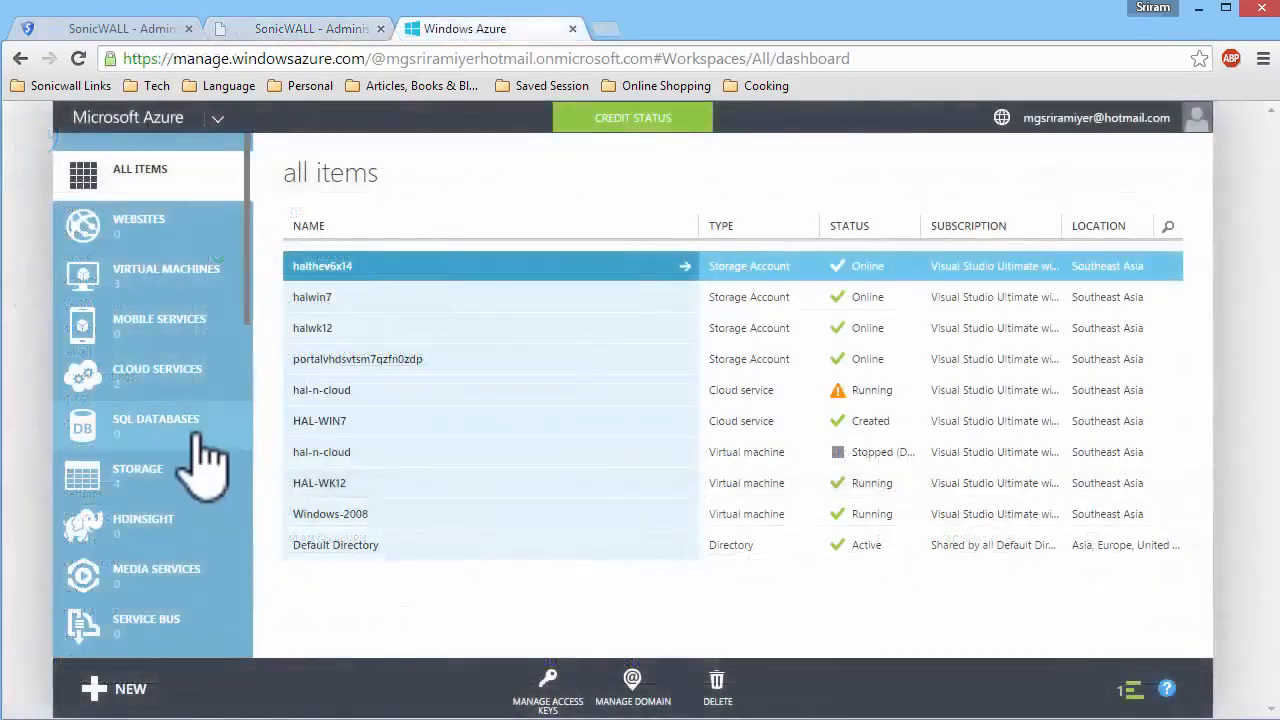
Start a custom creation of a new virtual network from the Networks section of the Azure portal.
scroll(150, 460, "down", 8)
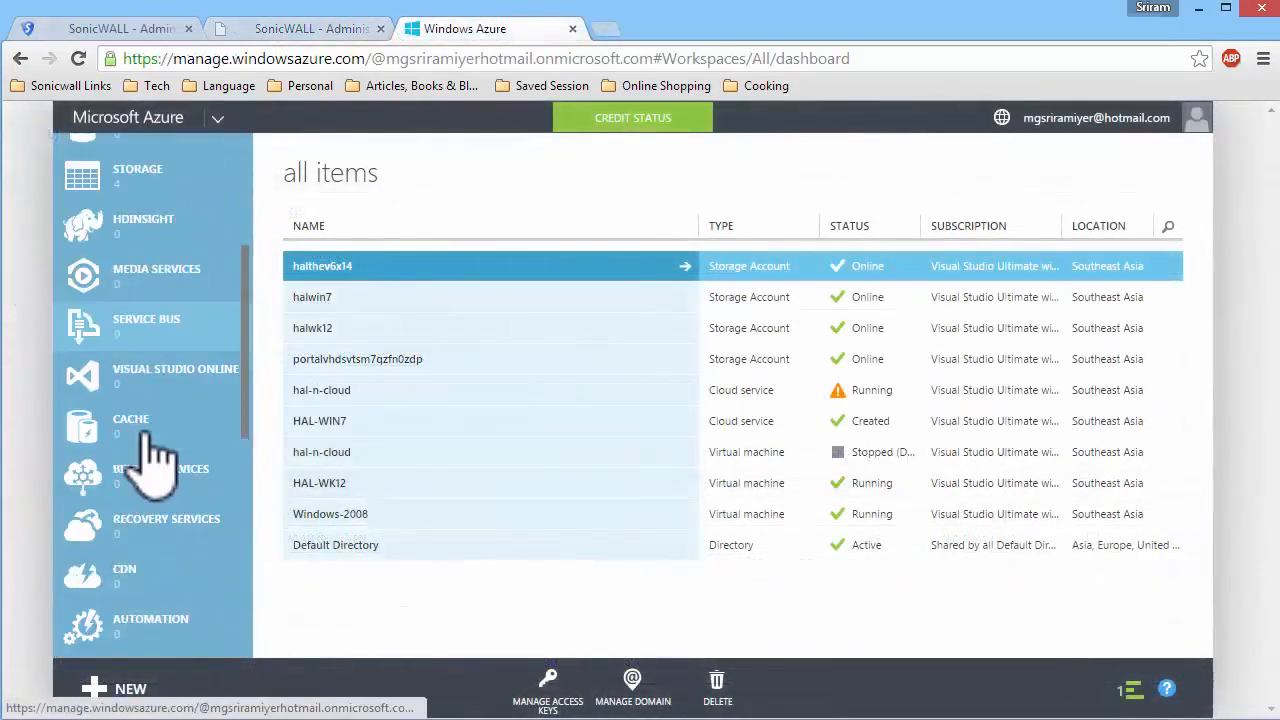
scroll(150, 460, "down", 2)
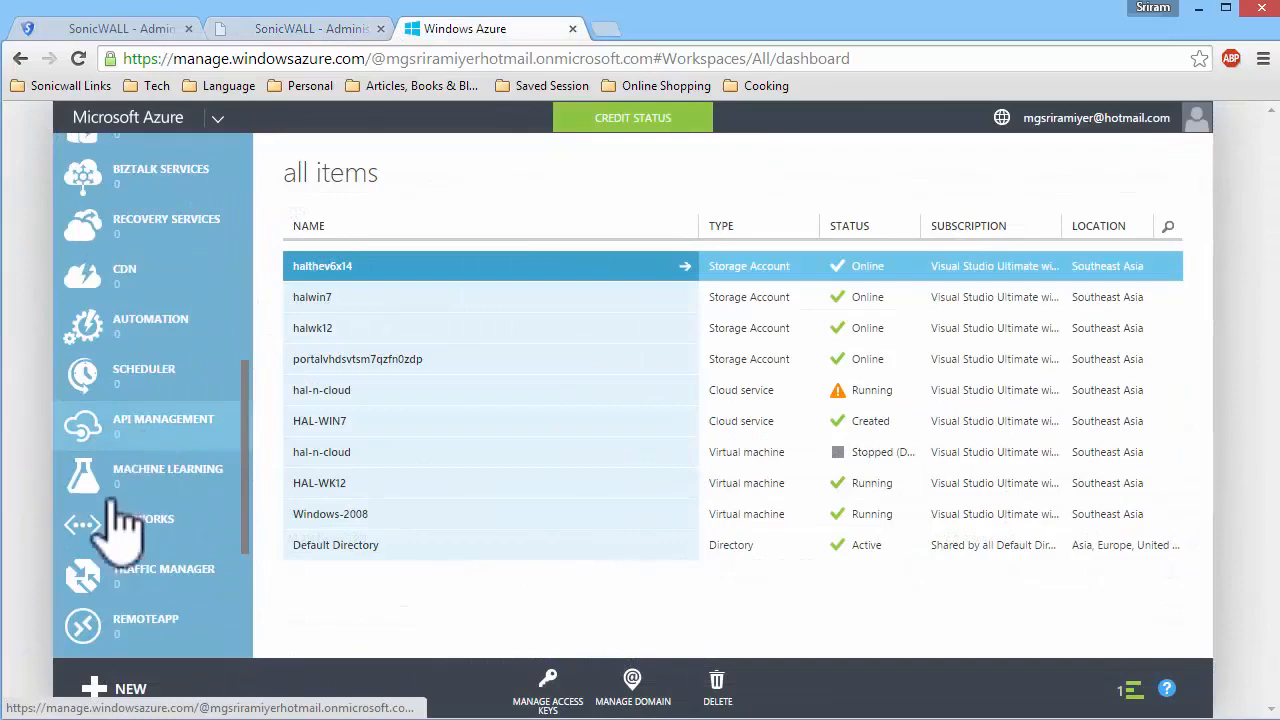
left_click(140, 520)
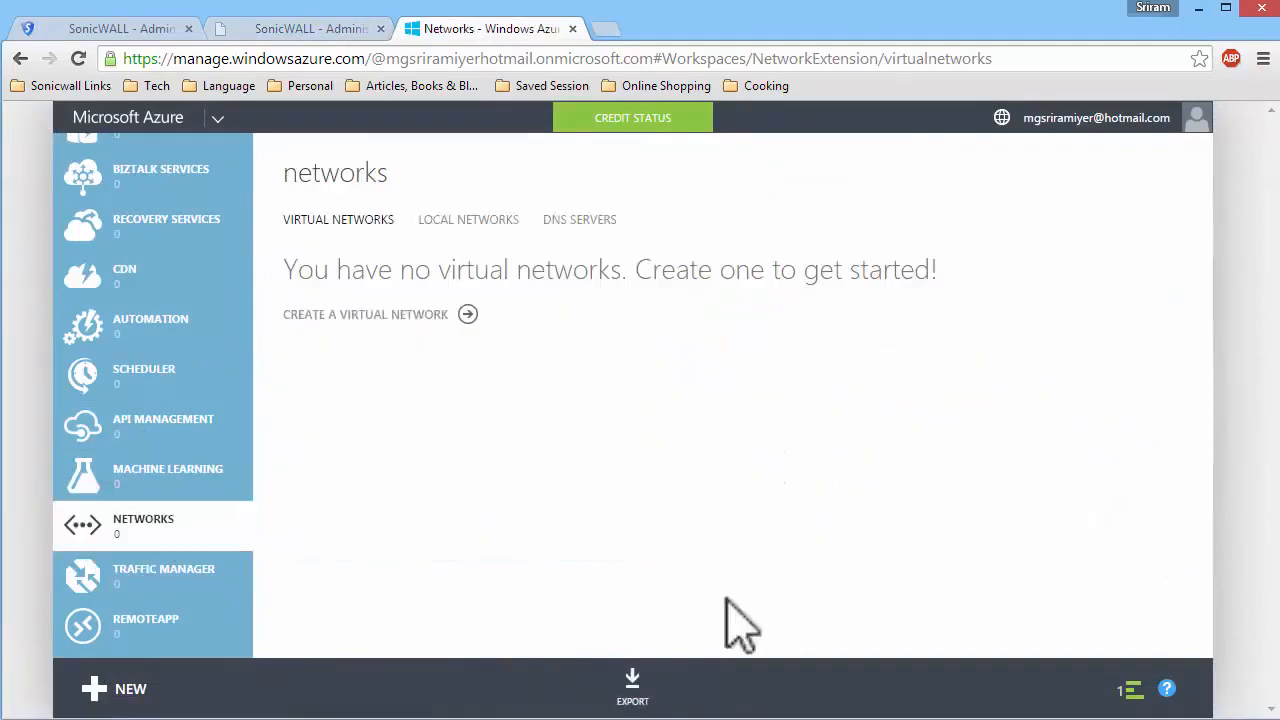
left_click(131, 699)
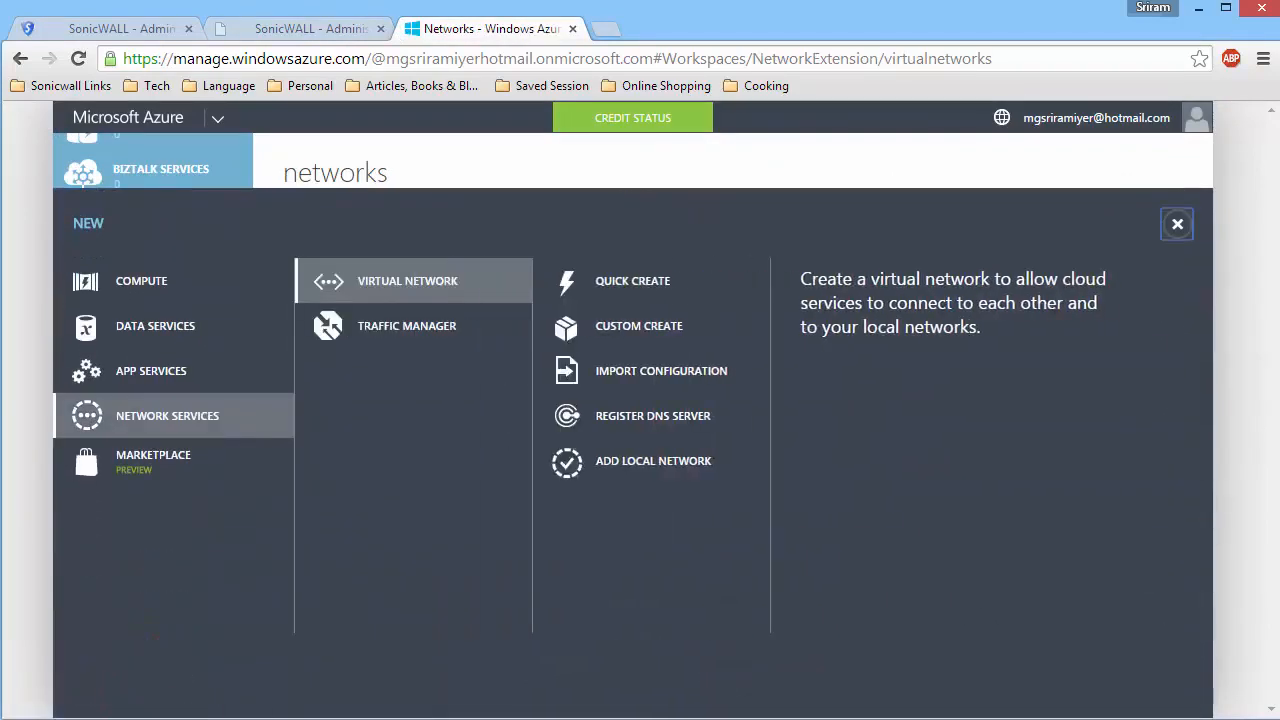
left_click(737, 326)
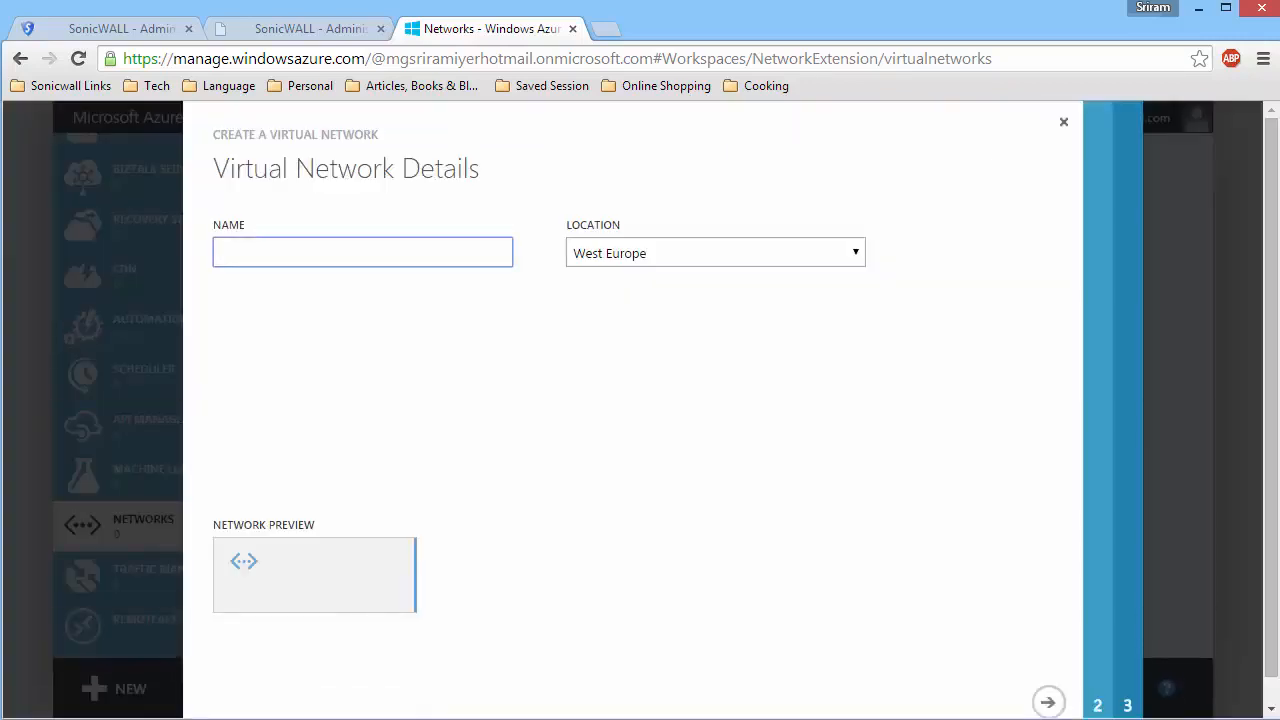
Name the virtual network "Azure Network", set its location to Southeast Asia, and continue to the DNS and VPN settings.
type("Azure Network")
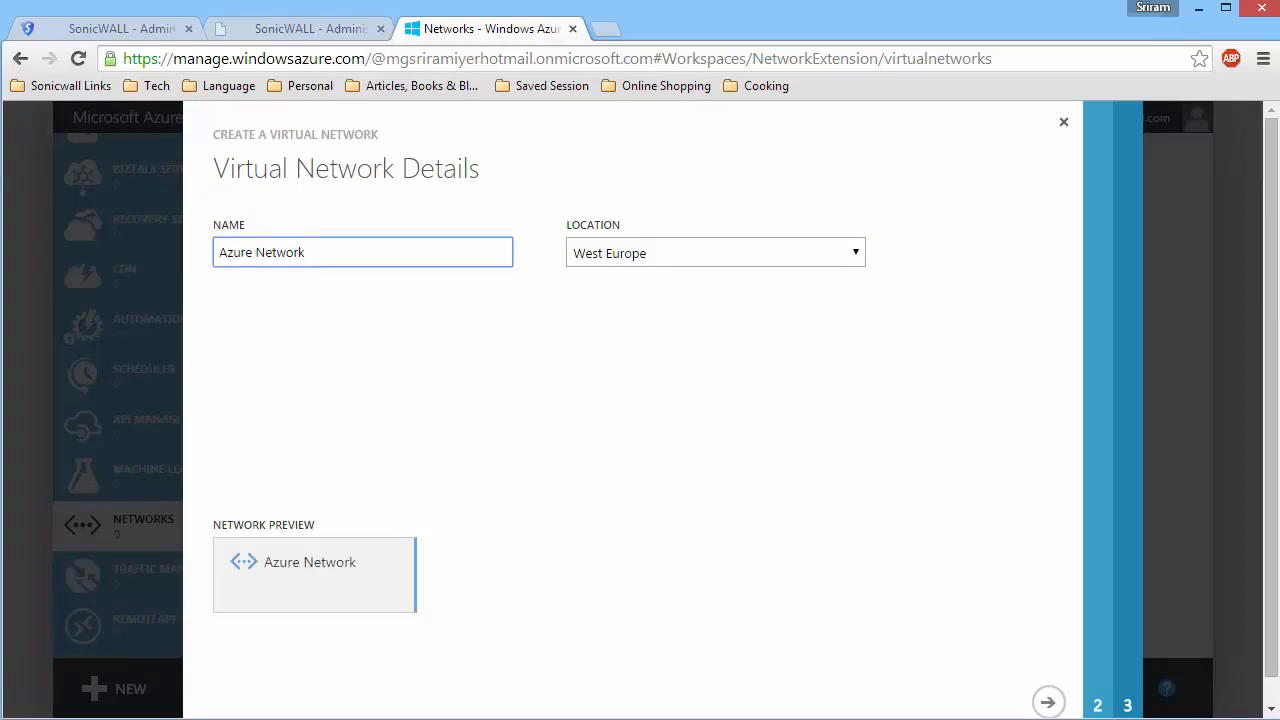
left_click(829, 253)
left_click(712, 413)
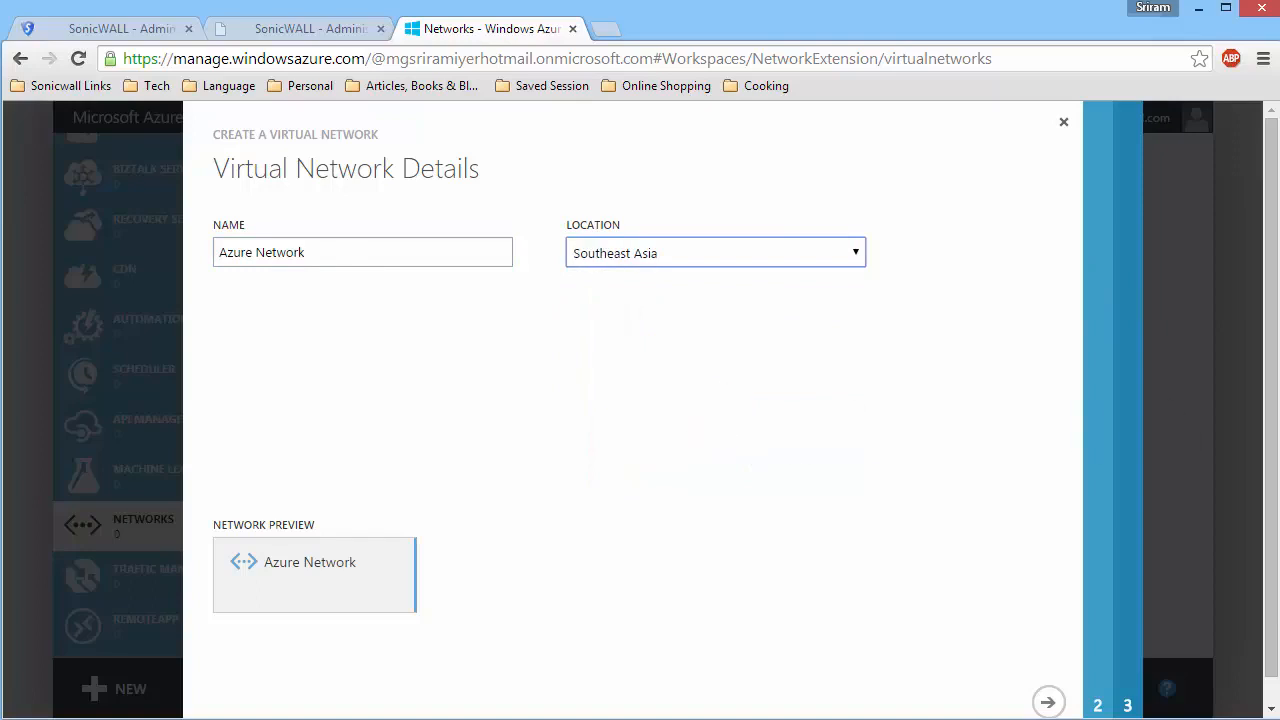
left_click(1046, 703)
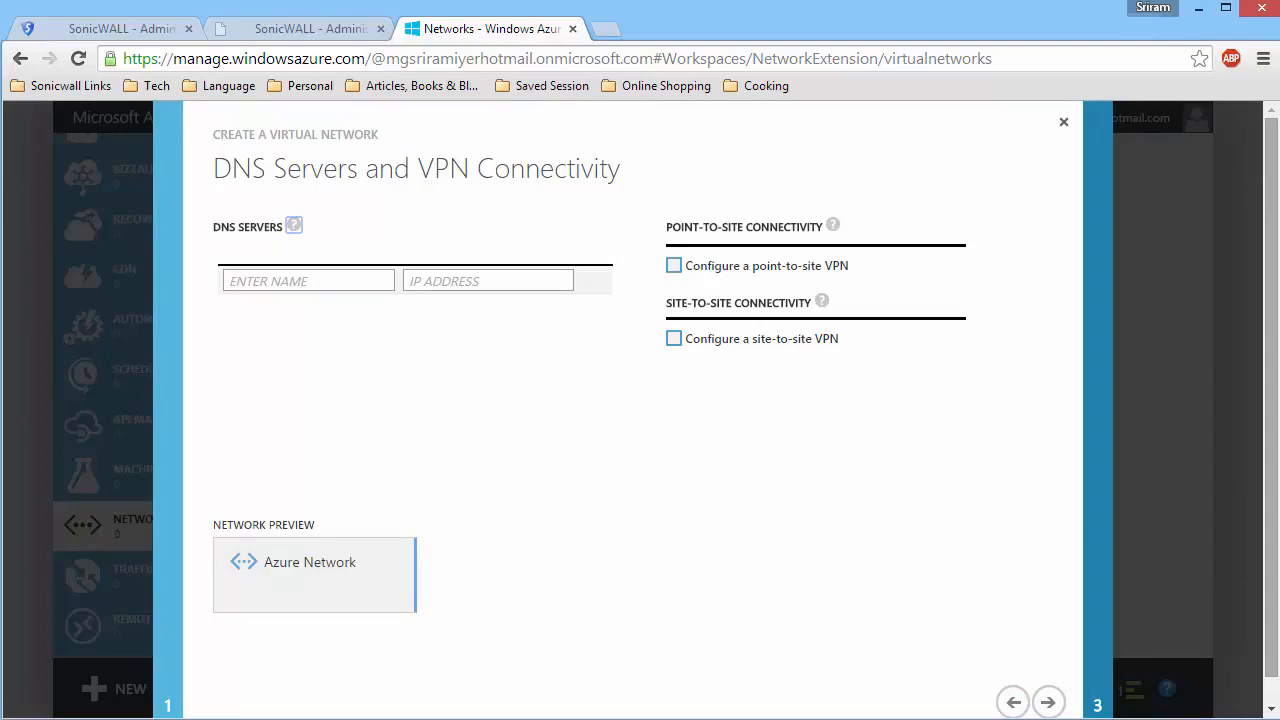
Enable site-to-site VPN and define the local network "On-Premises Networks" with VPN device IP address 27.56.184.209.
left_click(675, 343)
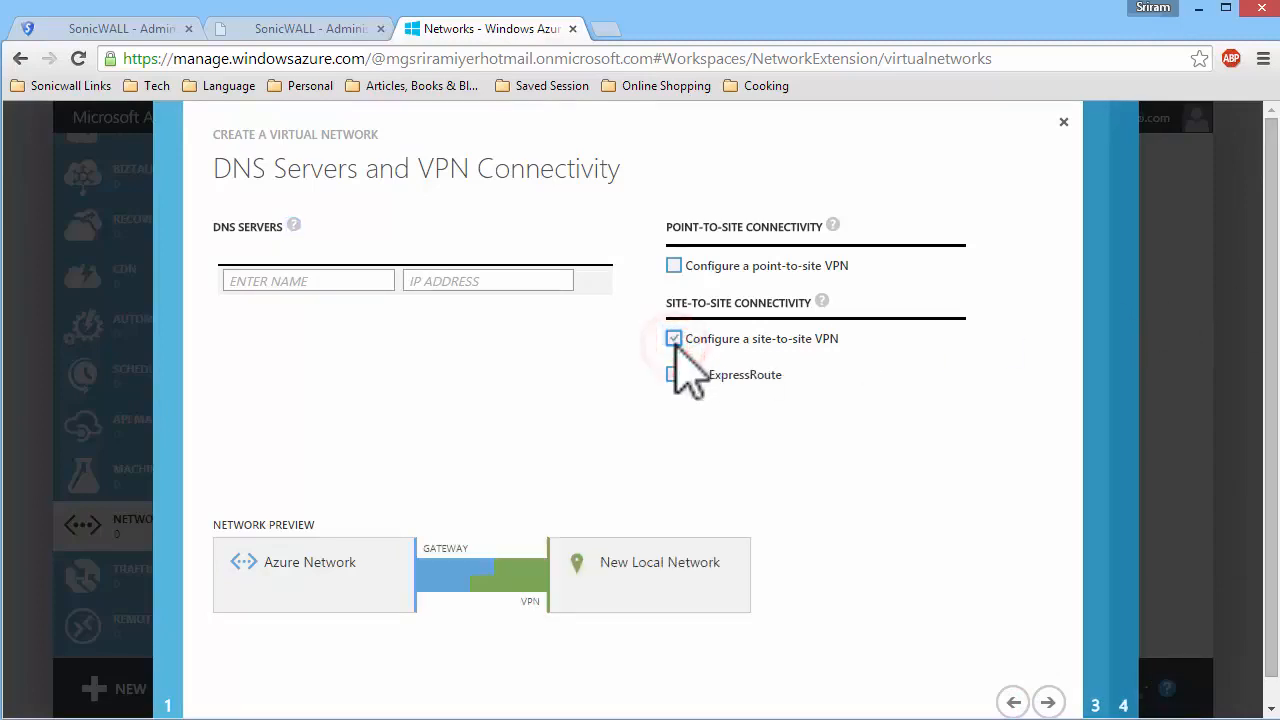
left_click(1046, 700)
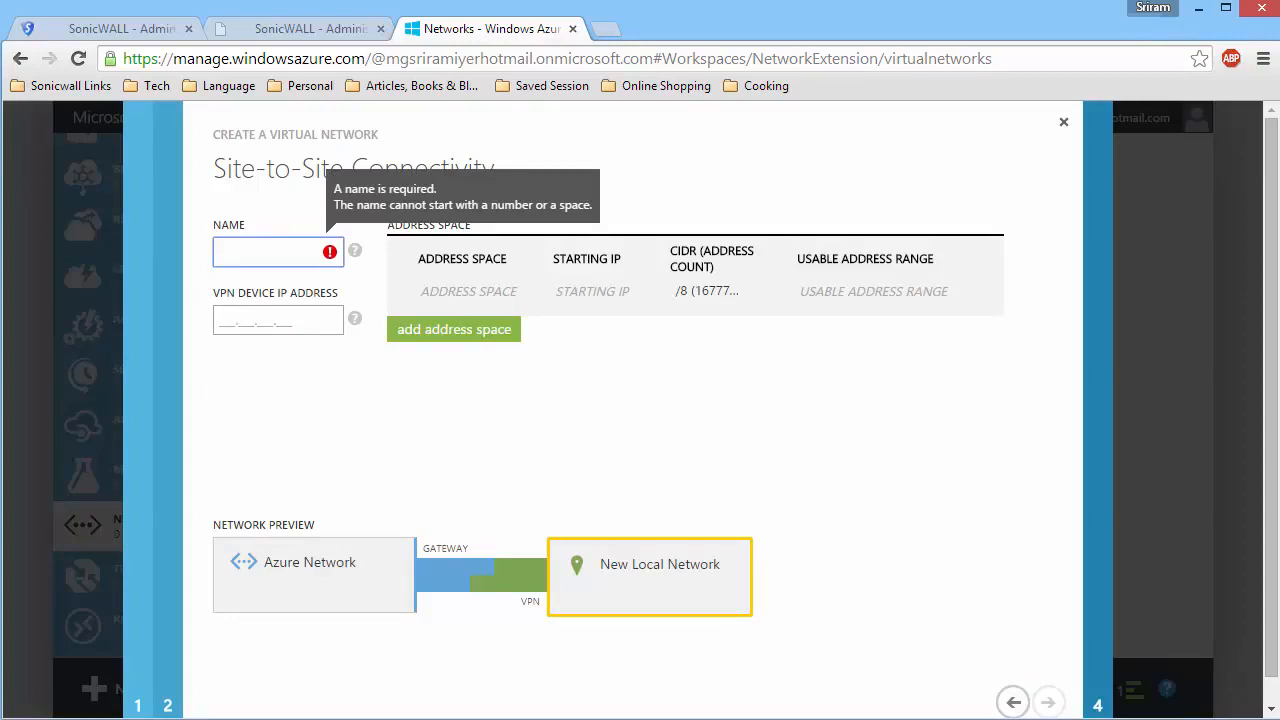
type("On-Premises Networks")
key("Home")
key("Tab")
key("Tab")
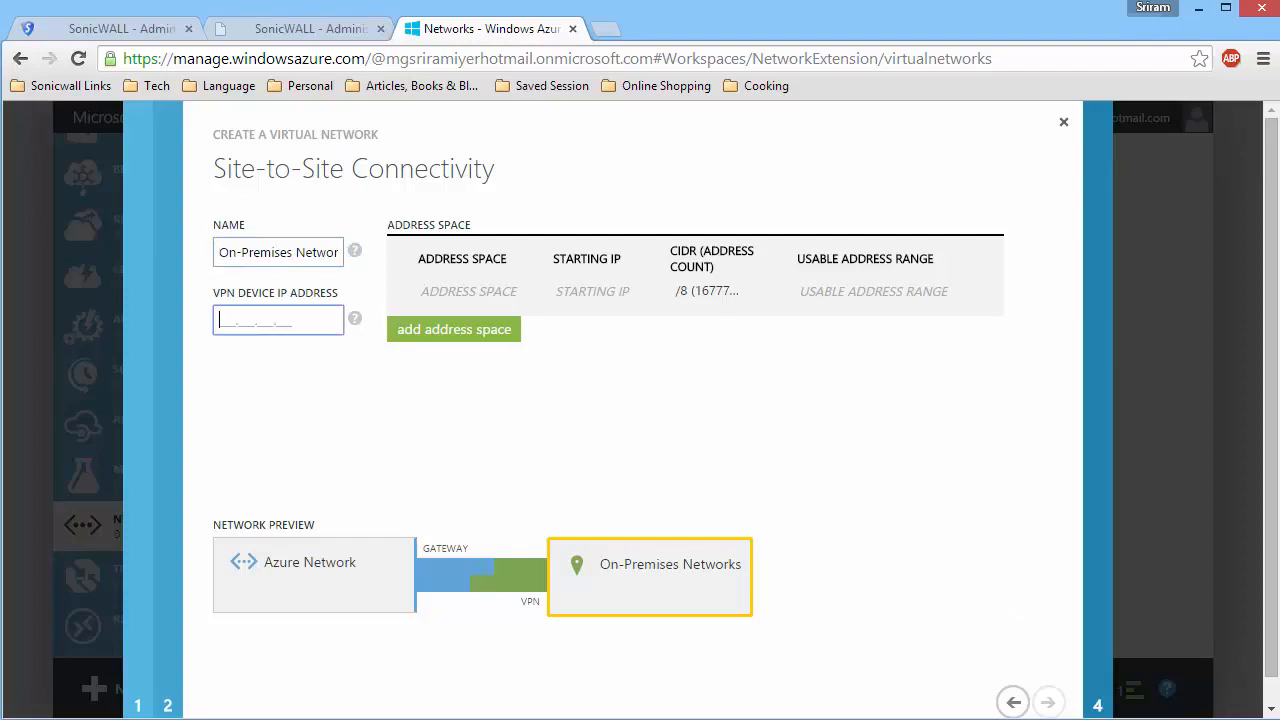
type("27.56.184.209")
Set the on-premises network's first address space to starting IP 192.168.168.0 with a /24 (256) CIDR.
left_click(598, 291)
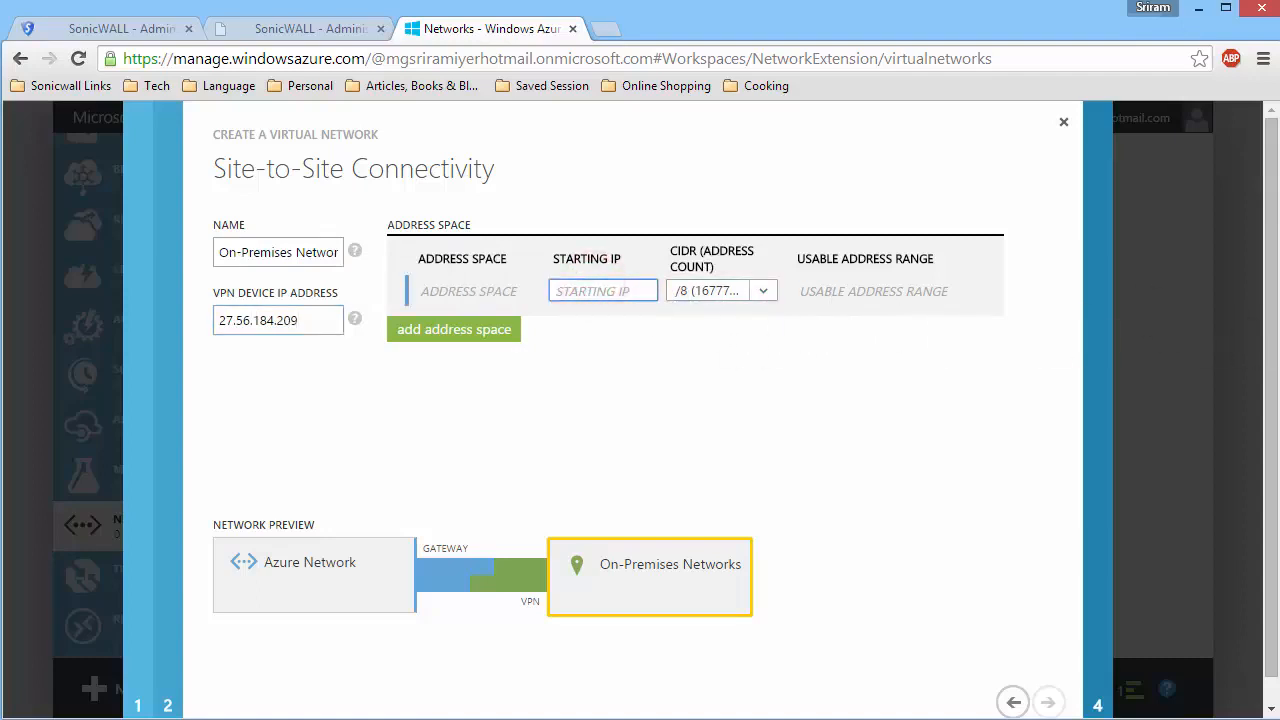
type("192.168.168.0")
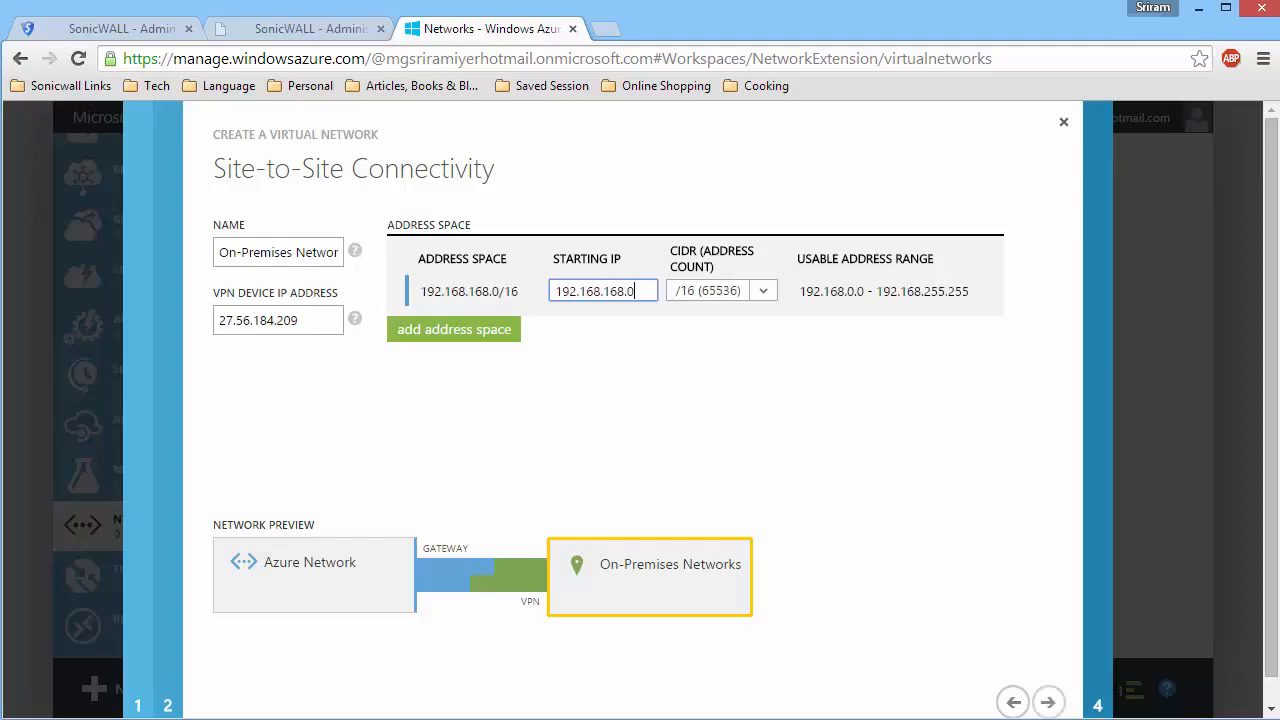
left_click(762, 291)
scroll(745, 390, "down", 2)
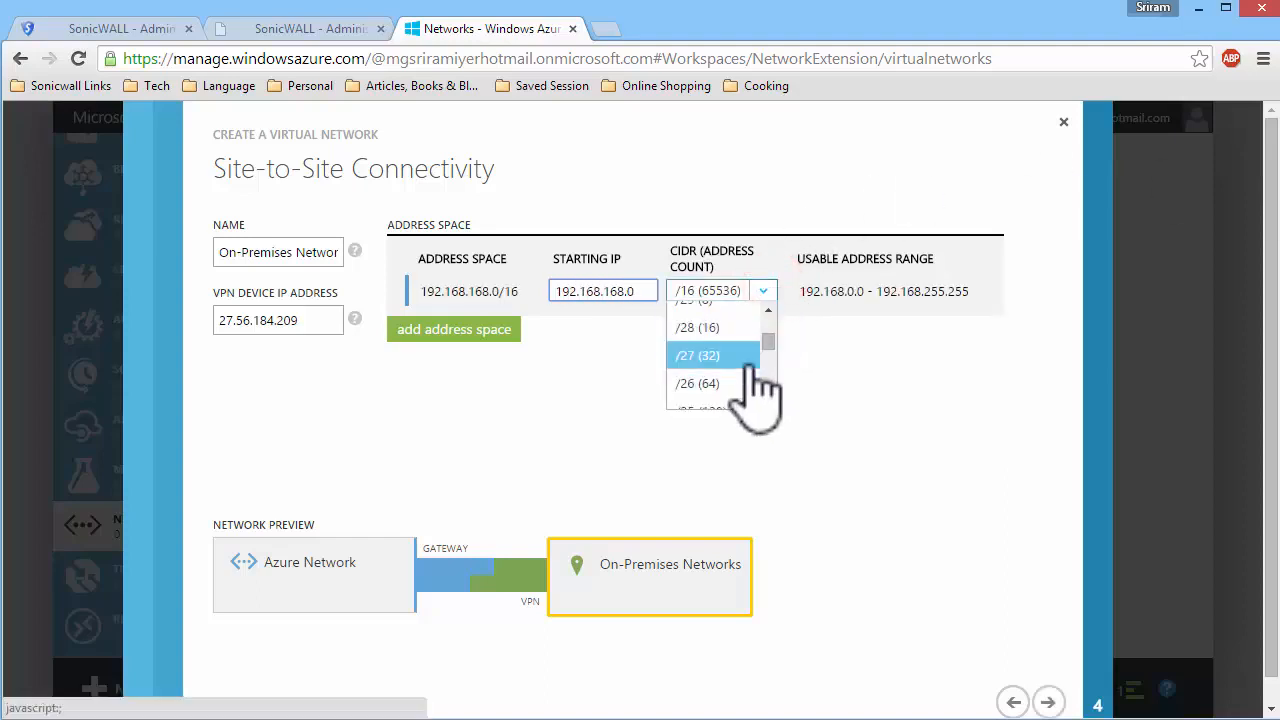
scroll(740, 390, "up", 3)
left_click(745, 360)
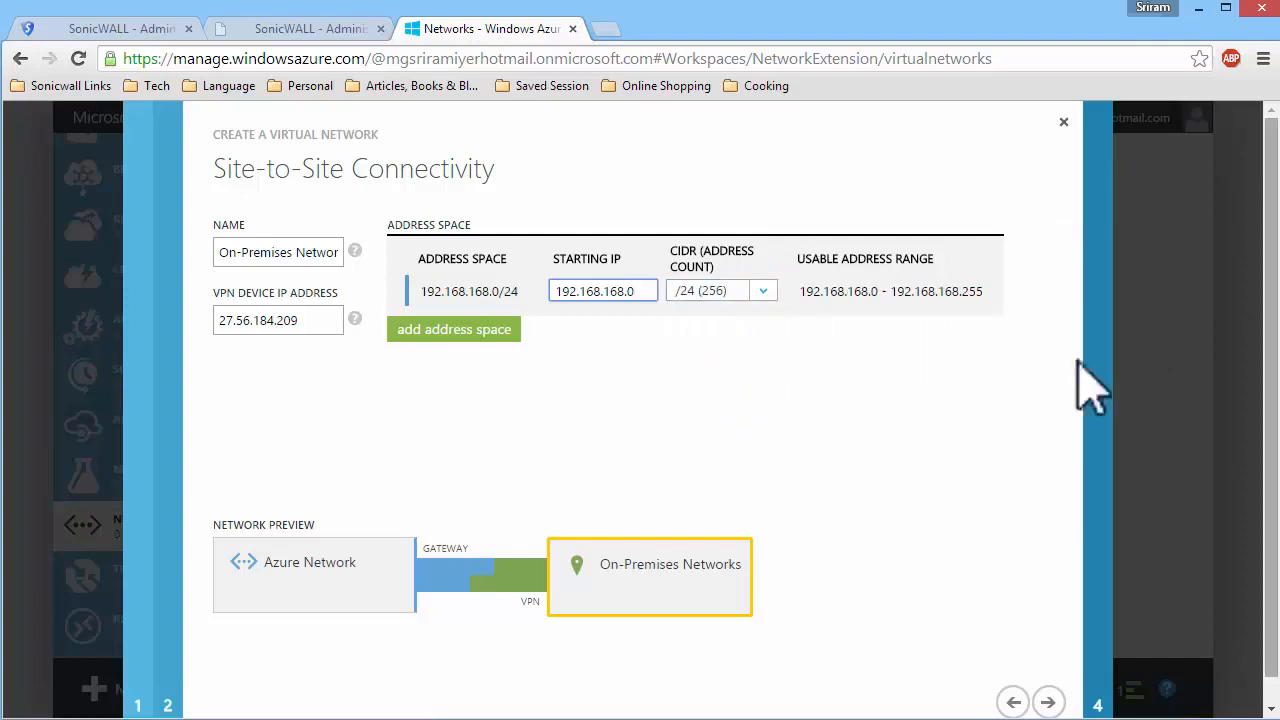
Add a second on-premises address space, 172.27.24.0/24, and continue to the virtual network address spaces.
left_click(458, 329)
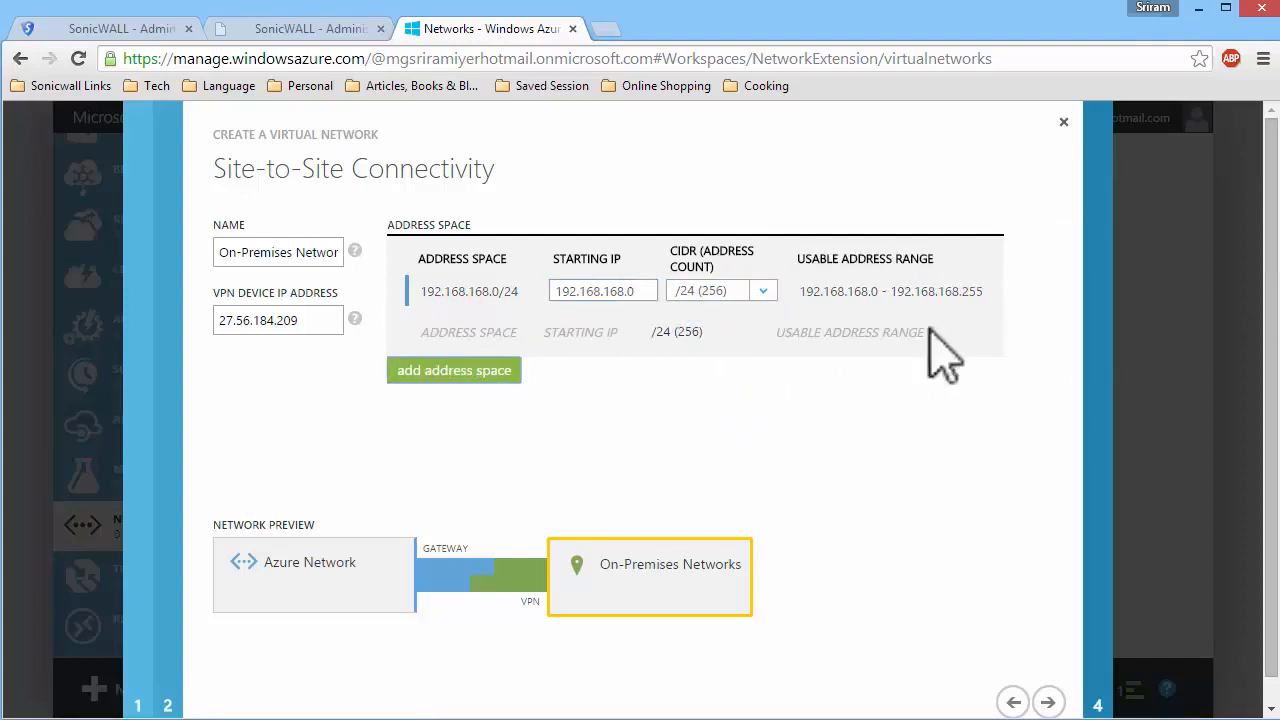
left_click(585, 331)
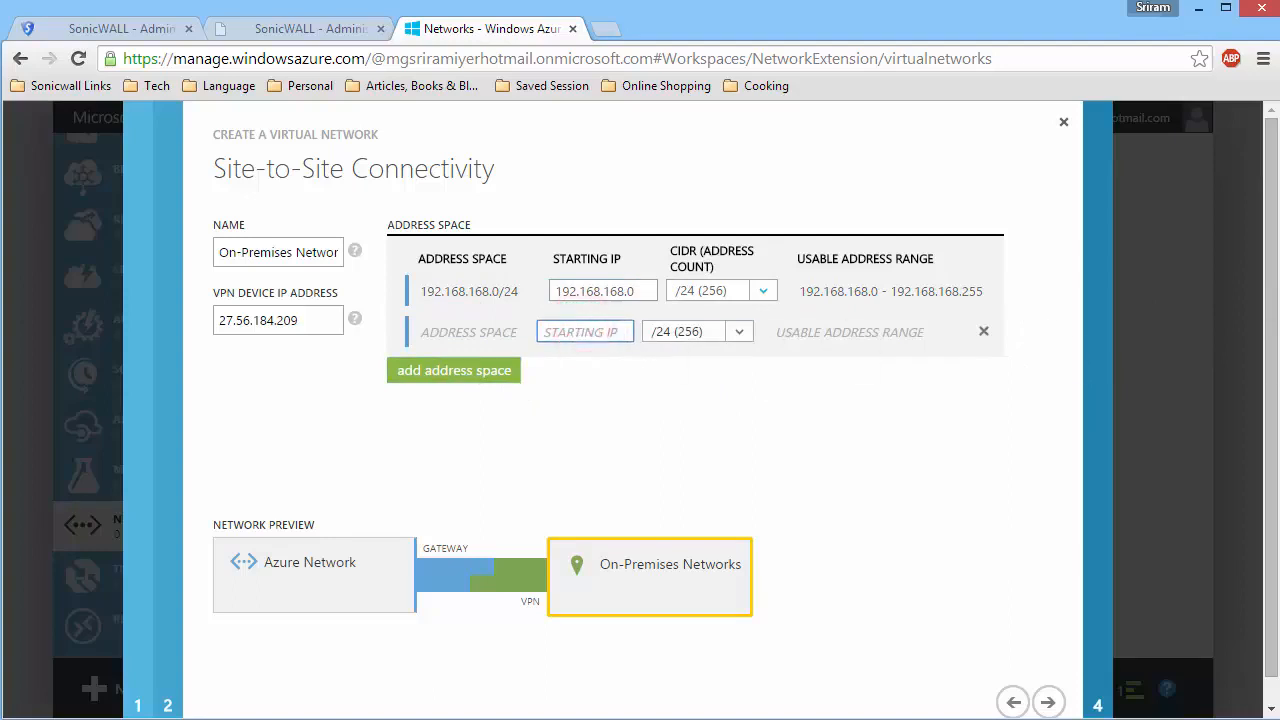
type("172")
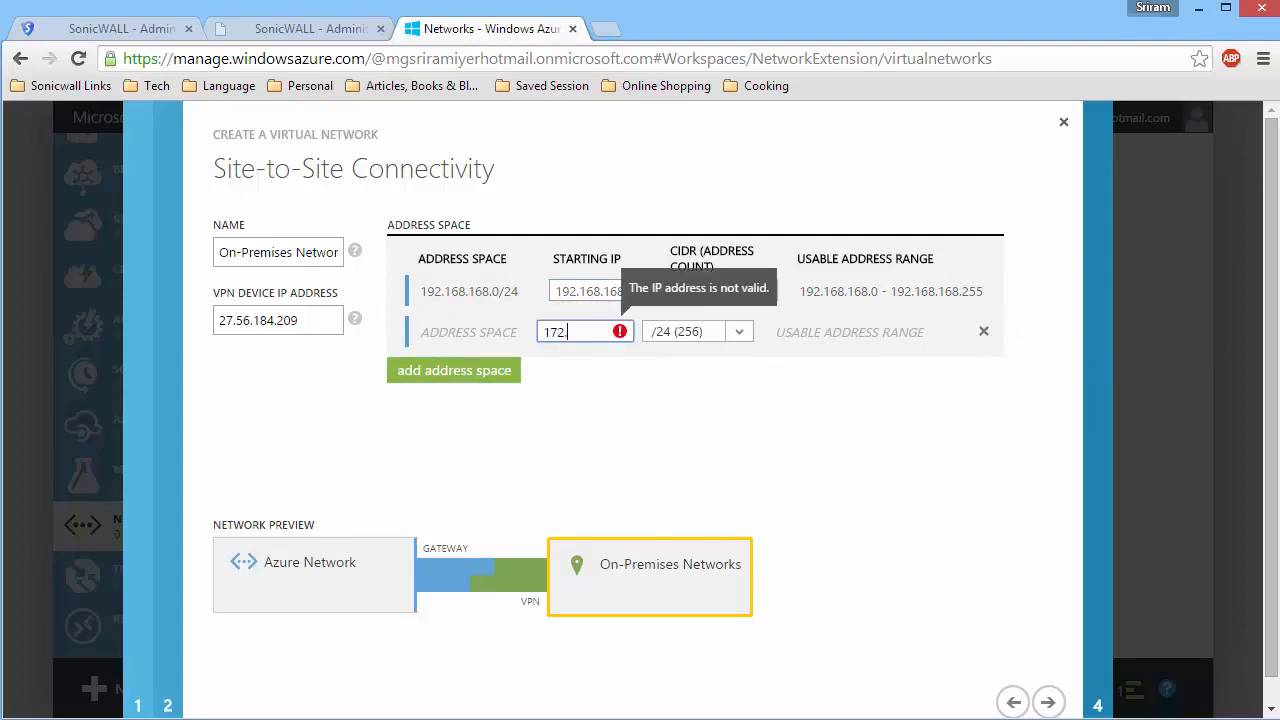
type(".27.24.0")
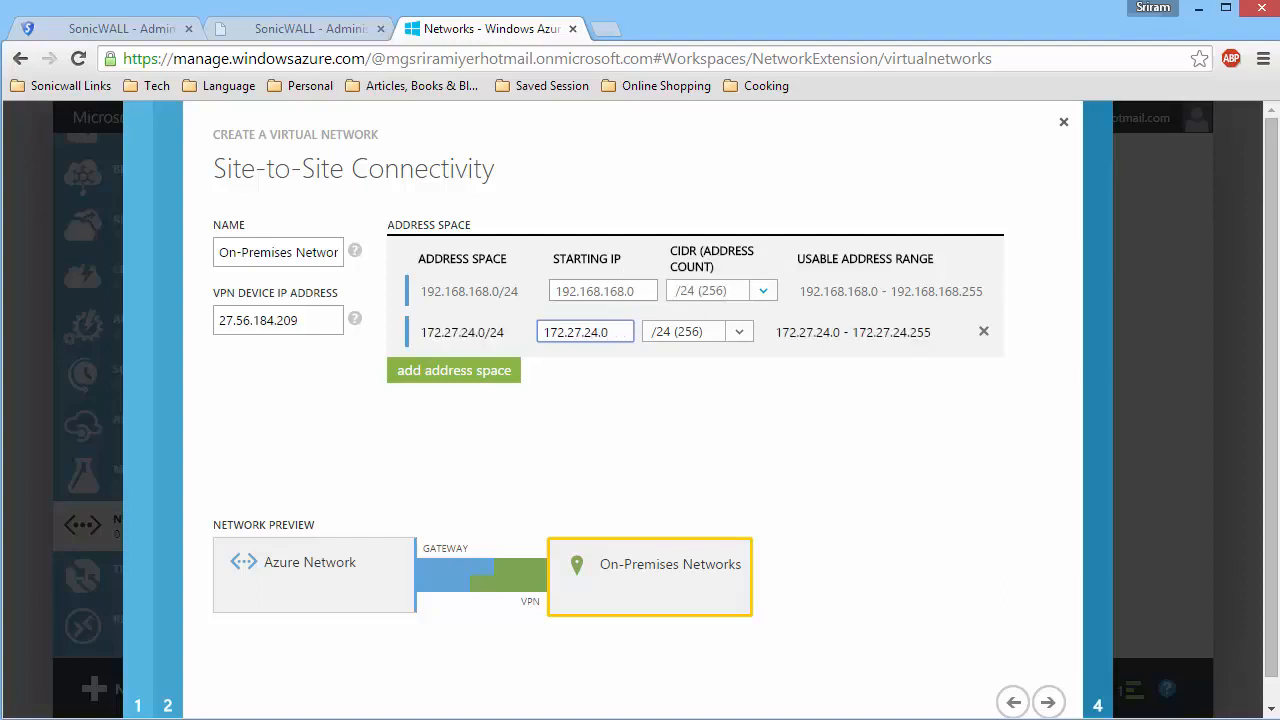
key("Tab")
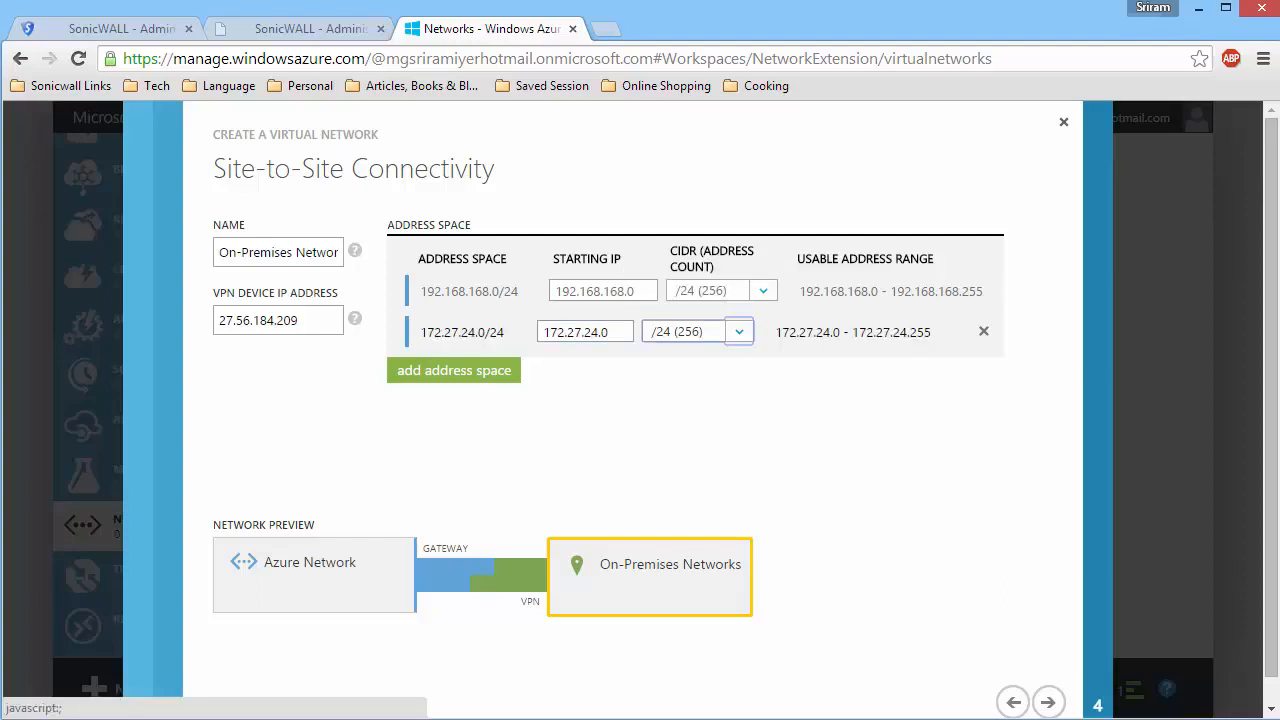
left_click(1048, 702)
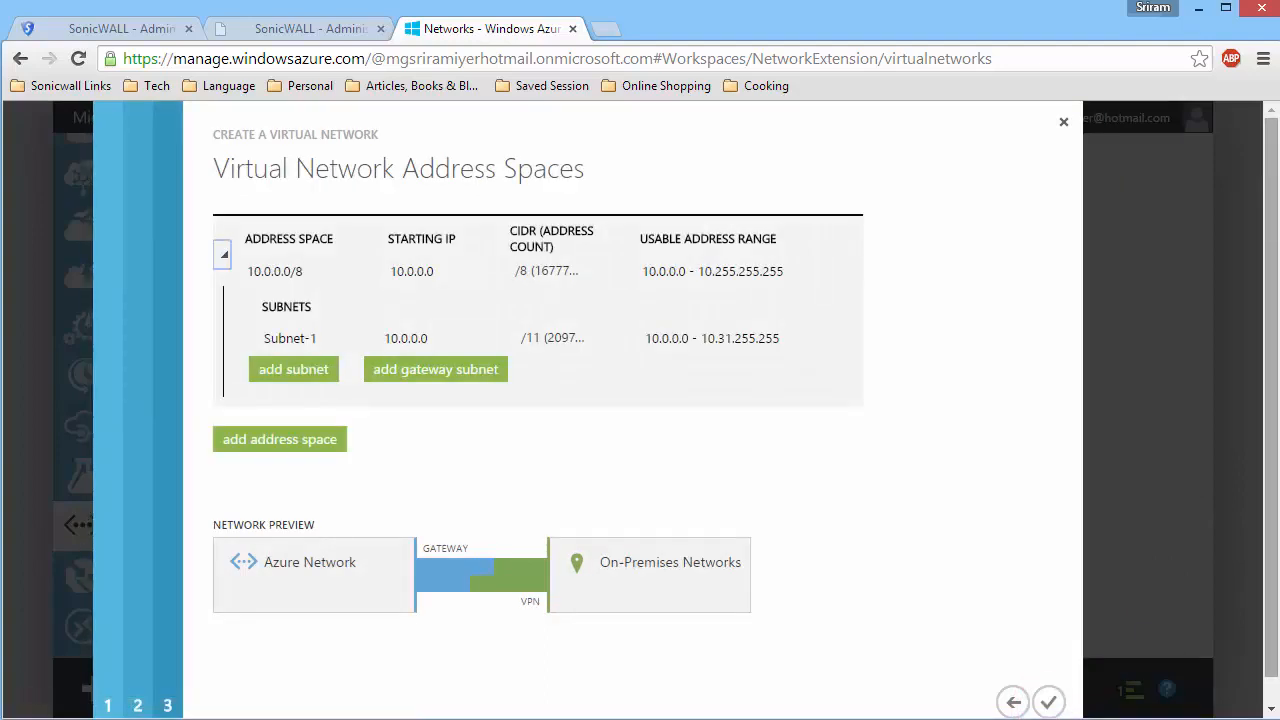
Set the virtual network's address space to starting IP 172.16.16.0 with a /24 (256) CIDR.
left_click(449, 268)
left_click_drag(449, 268, 373, 266)
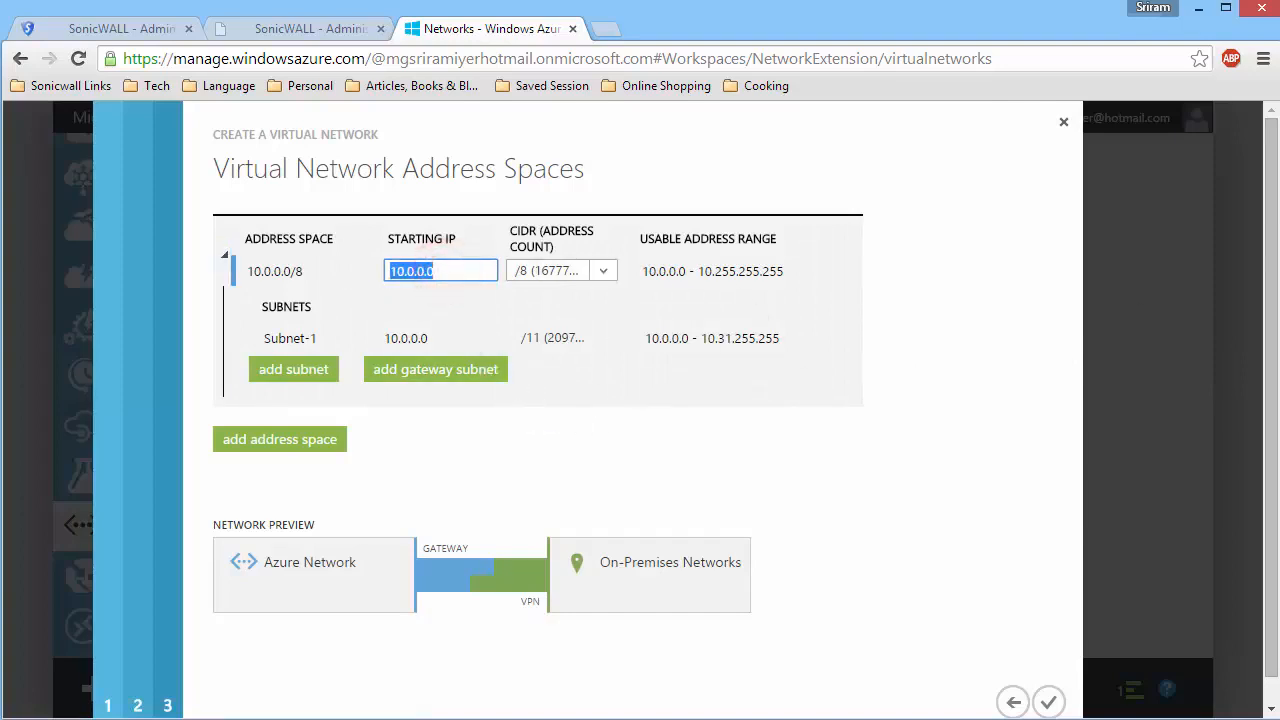
type("172.16.")
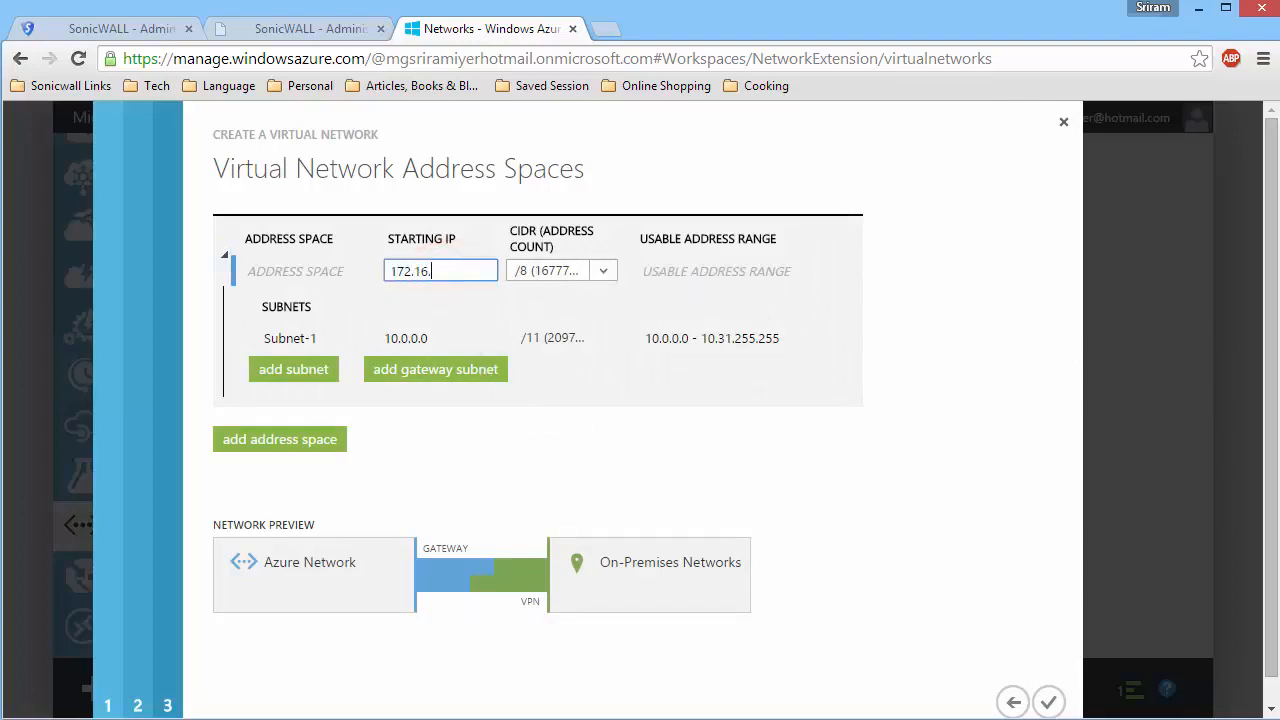
type("16.0")
left_click(603, 274)
scroll(600, 325, "down", 3)
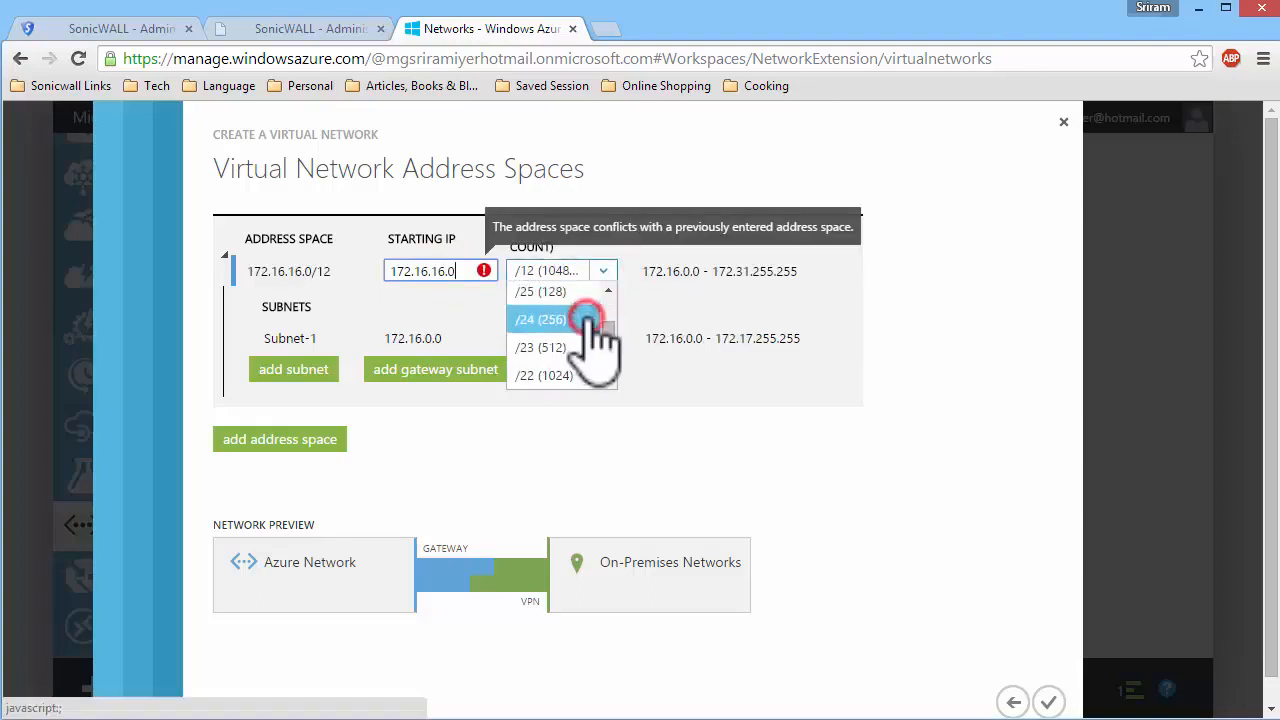
left_click(592, 320)
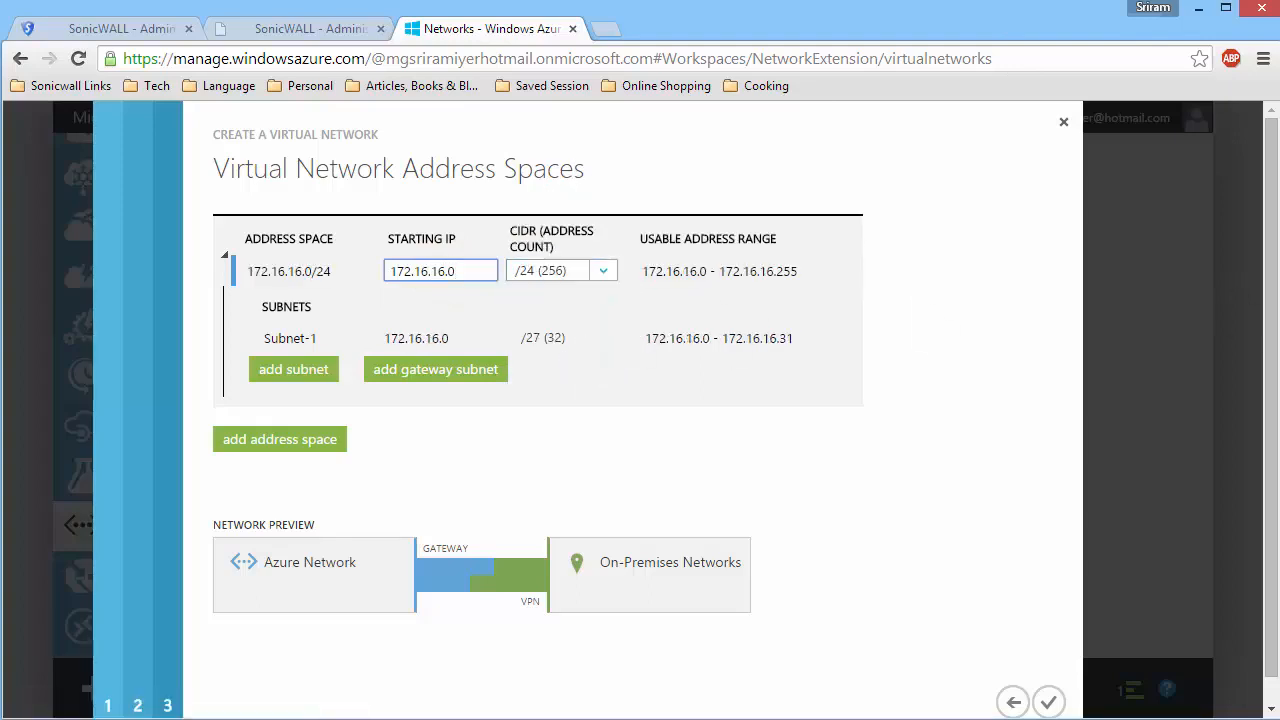
Add a gateway subnet to the address space and finish creating the virtual network.
left_click(477, 370)
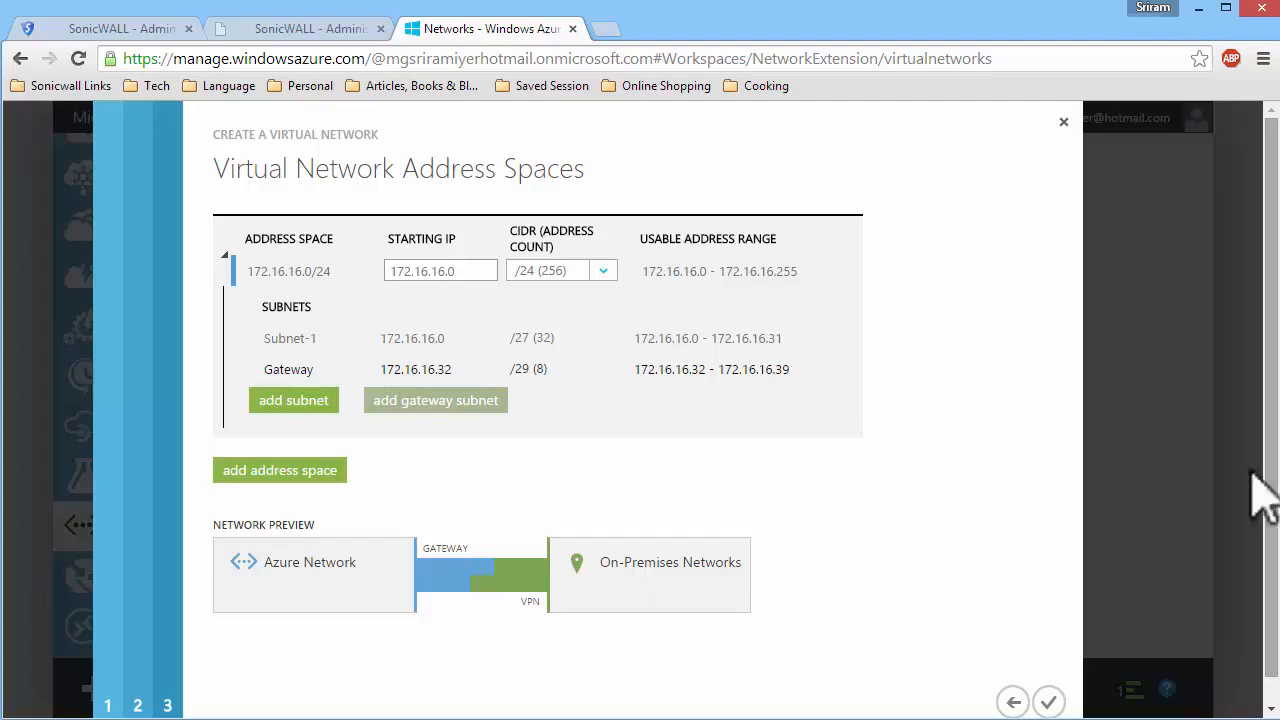
left_click(1048, 701)
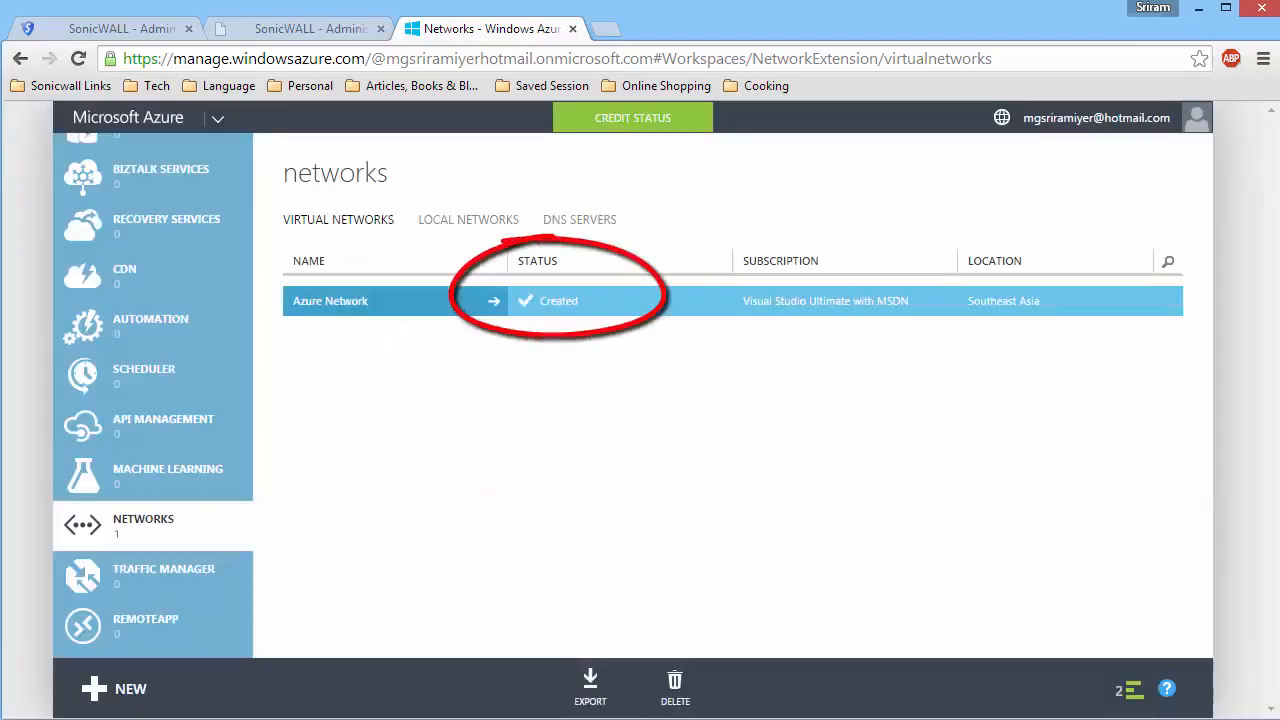
Open Azure Network and create its gateway with Static Routing.
left_click(398, 308)
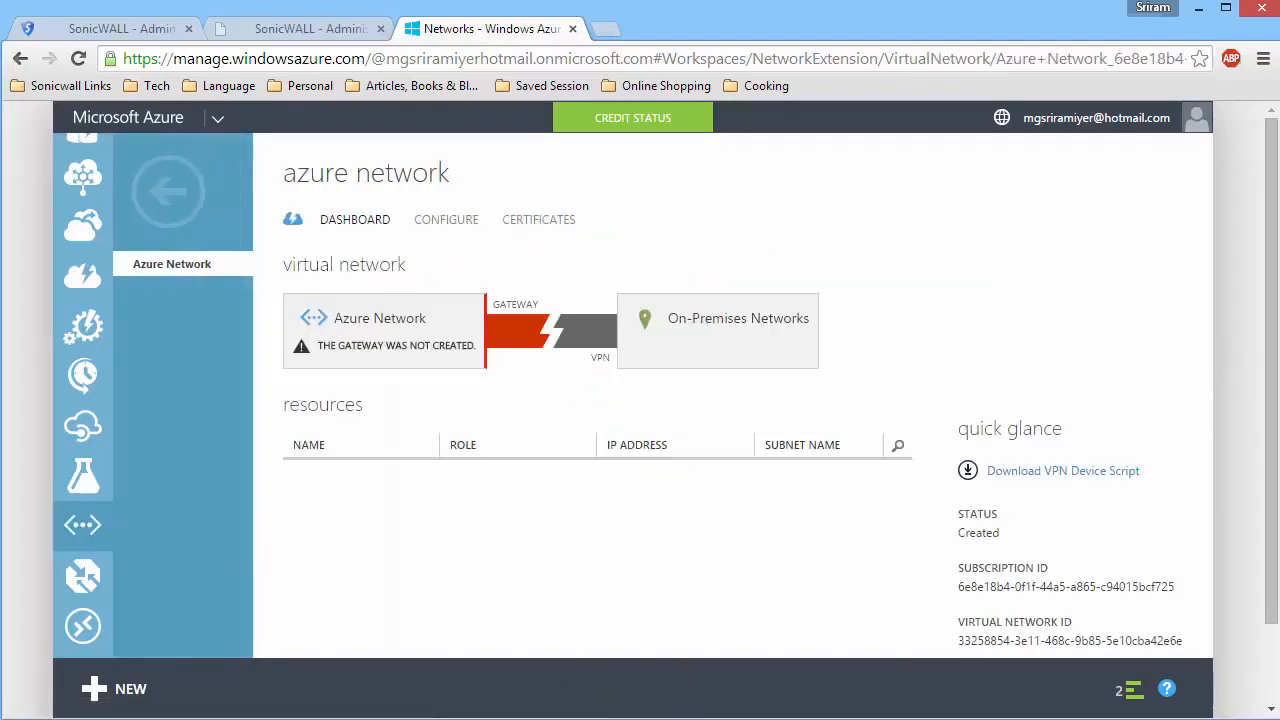
left_click(576, 682)
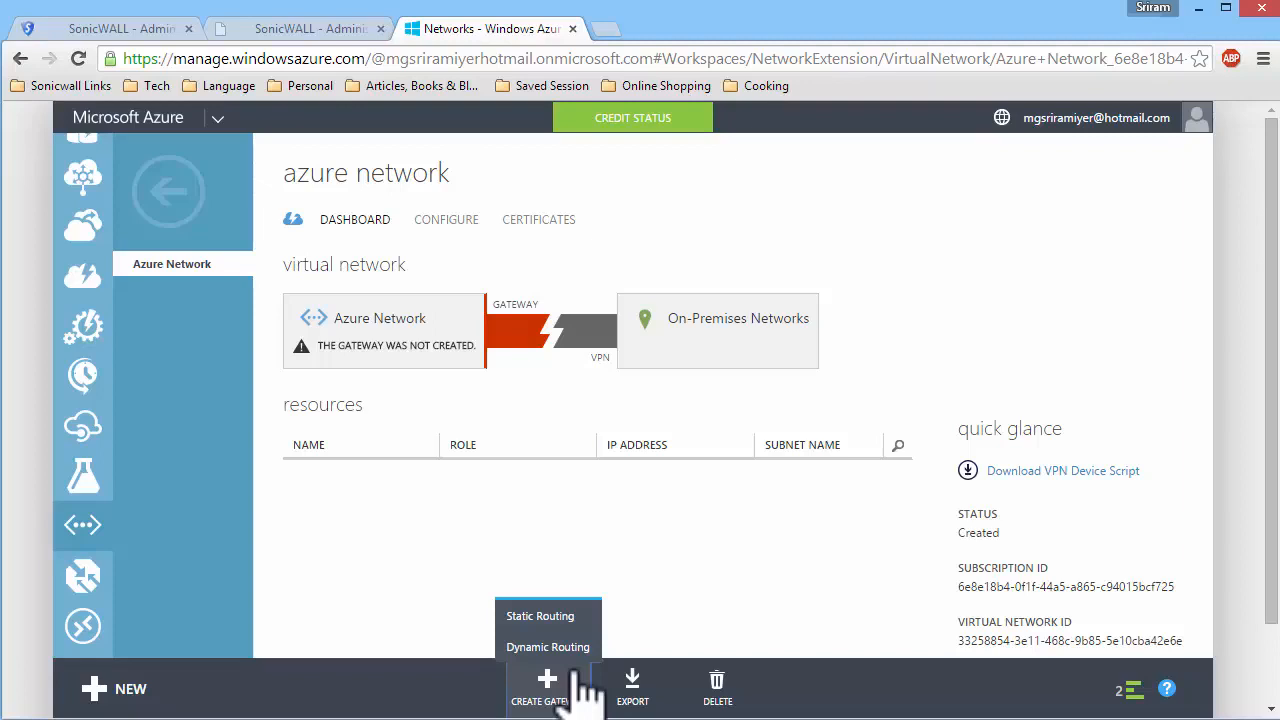
left_click(548, 647)
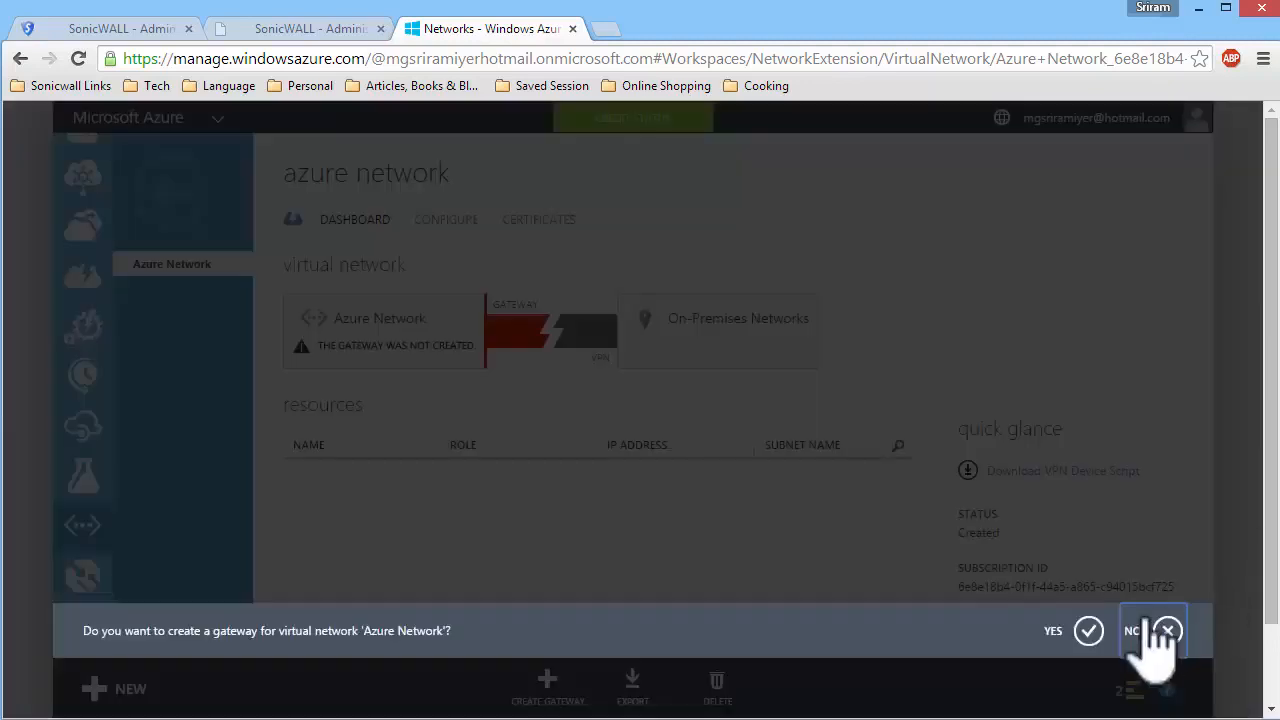
left_click(1090, 630)
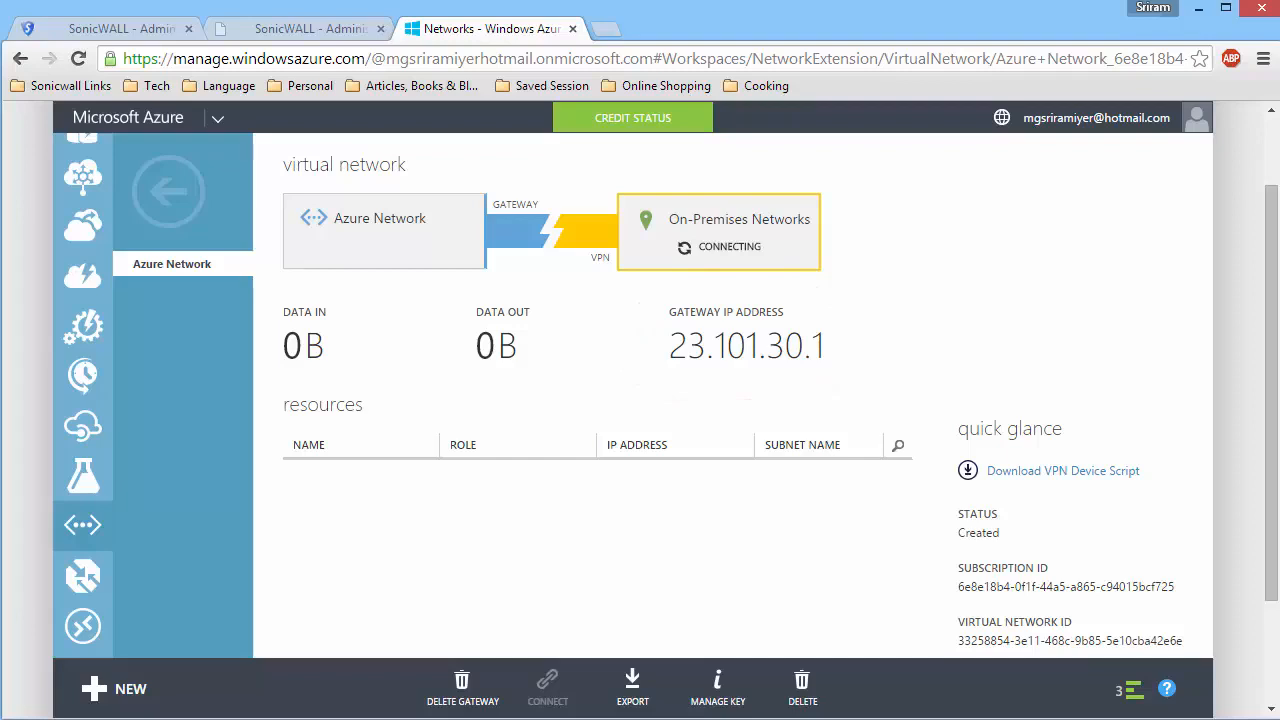
Download the VPN device script for the Cisco ASA 5500 Series and review VpnDeviceScript.cfg in Notepad.
scroll(1190, 418, "down", 2)
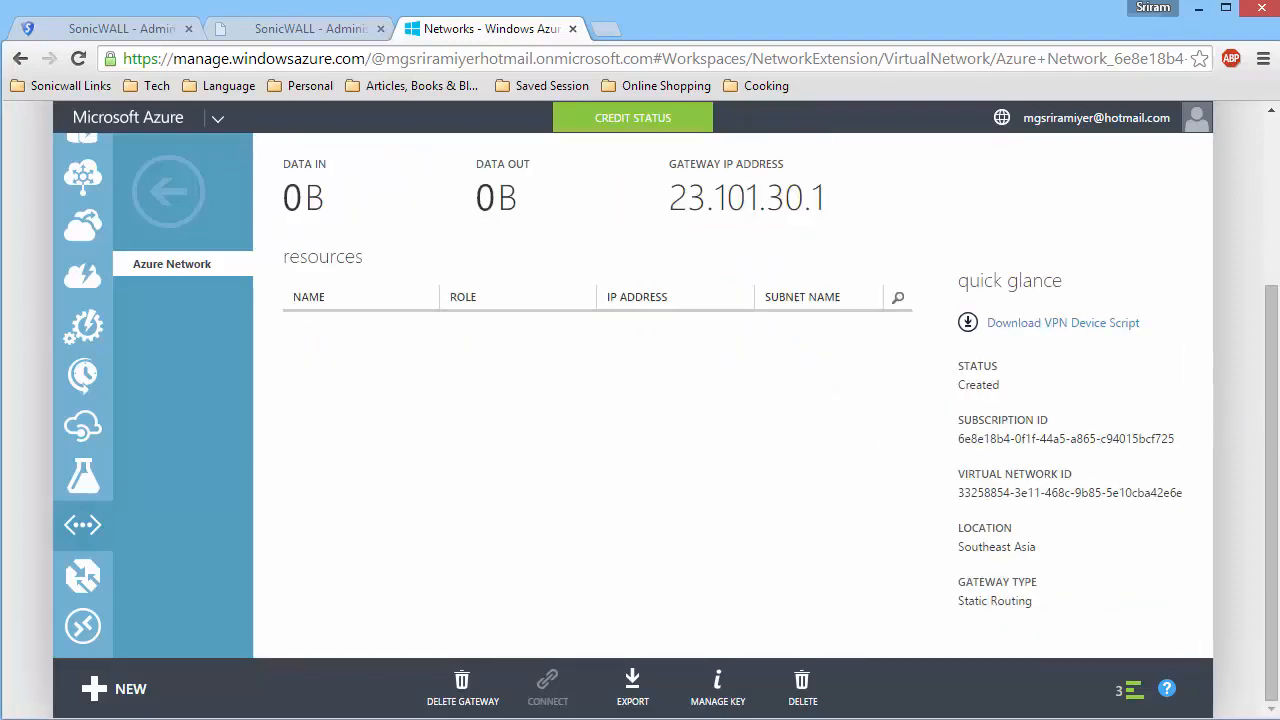
left_click(1047, 323)
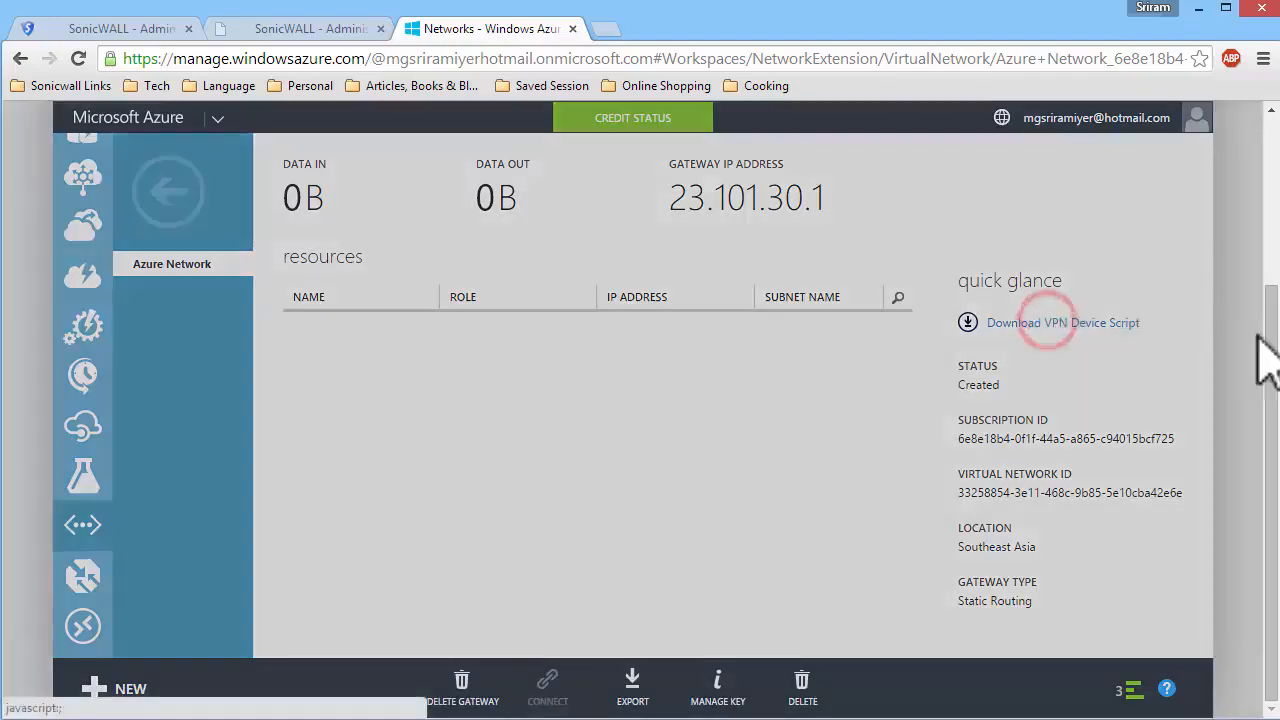
left_click(843, 571)
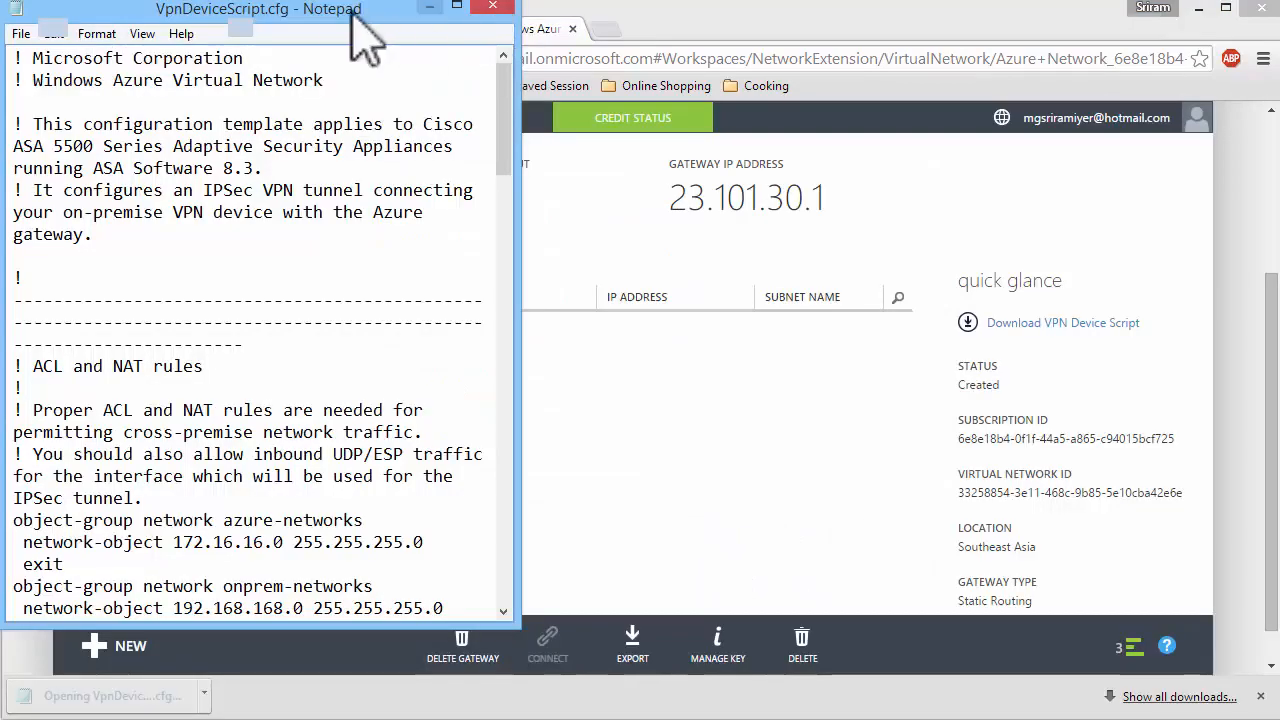
left_click_drag(352, 12, 414, 72)
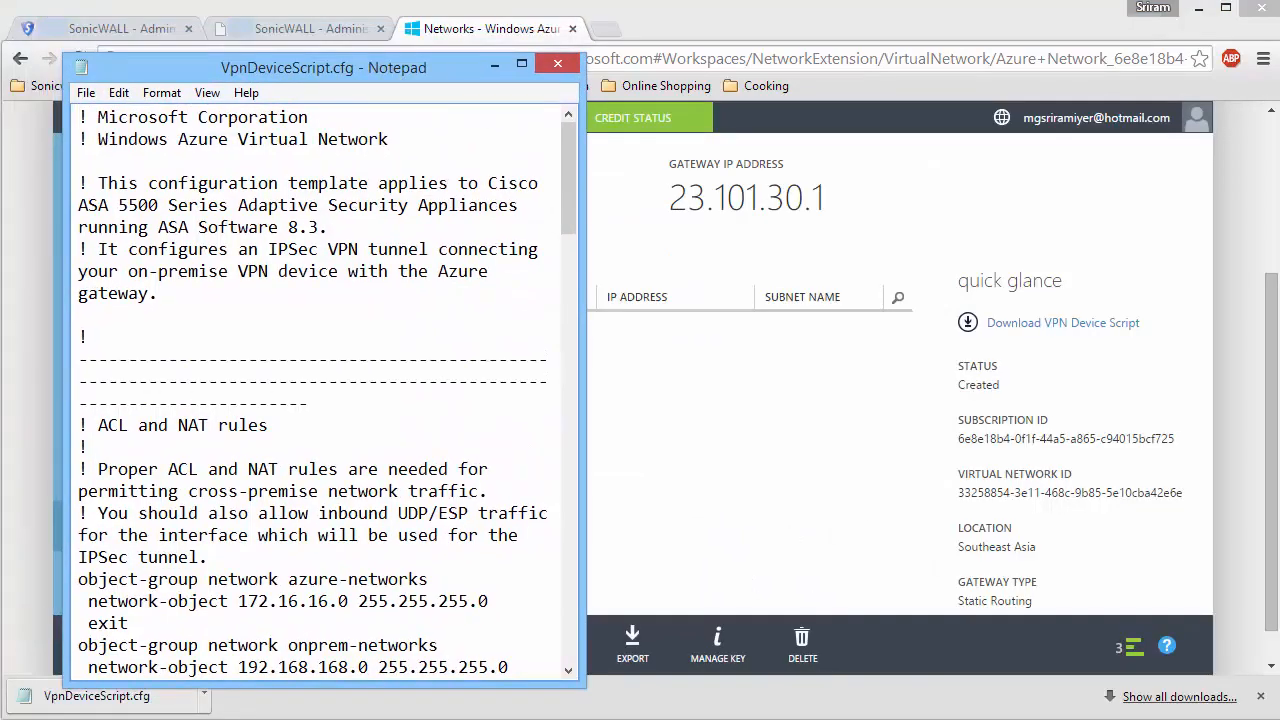
scroll(290, 287, "down", 5)
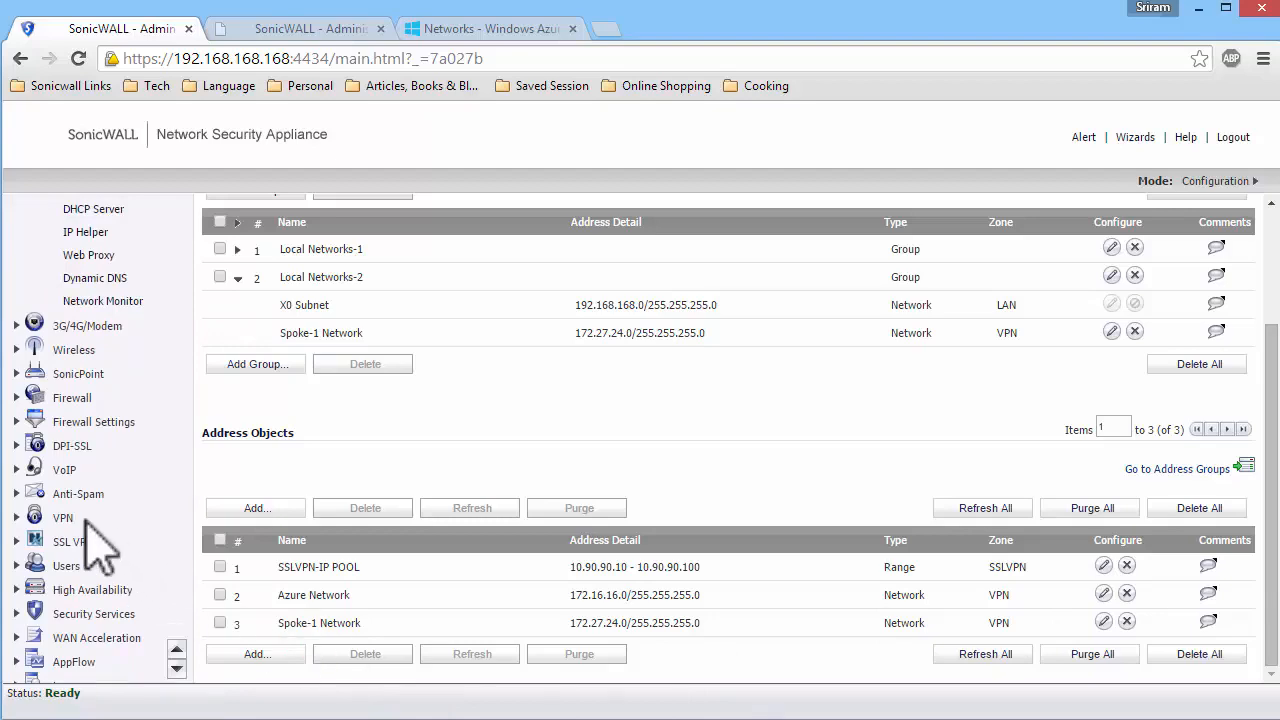
Add a site-to-site VPN policy on the hub firewall named Azure with IPsec primary gateway 23.101.30.1.
left_click(60, 518)
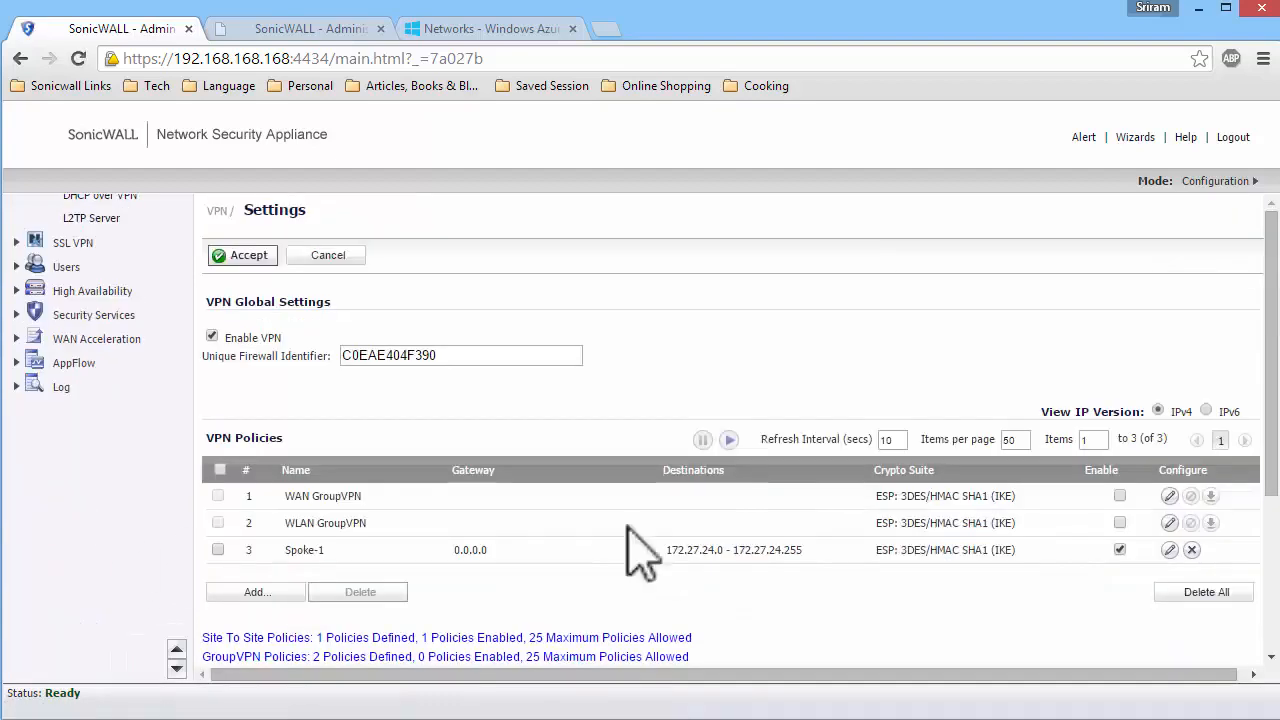
left_click(255, 592)
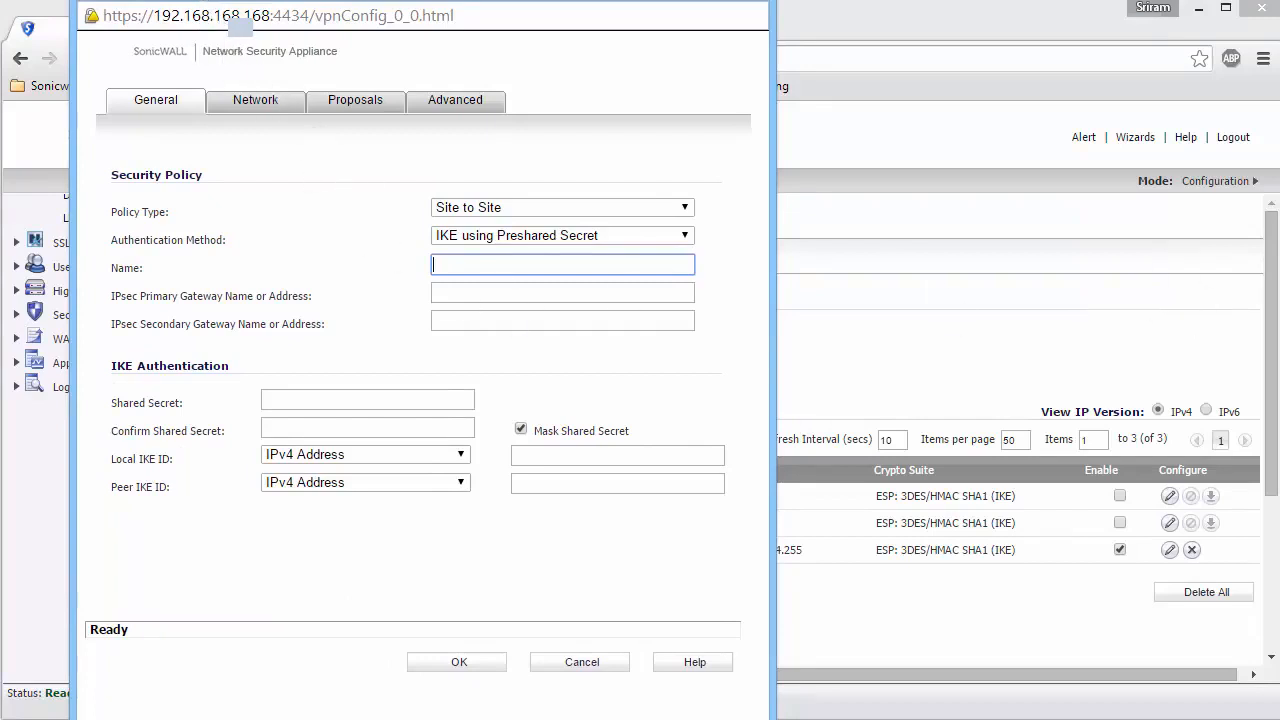
type("Azure")
key("Tab")
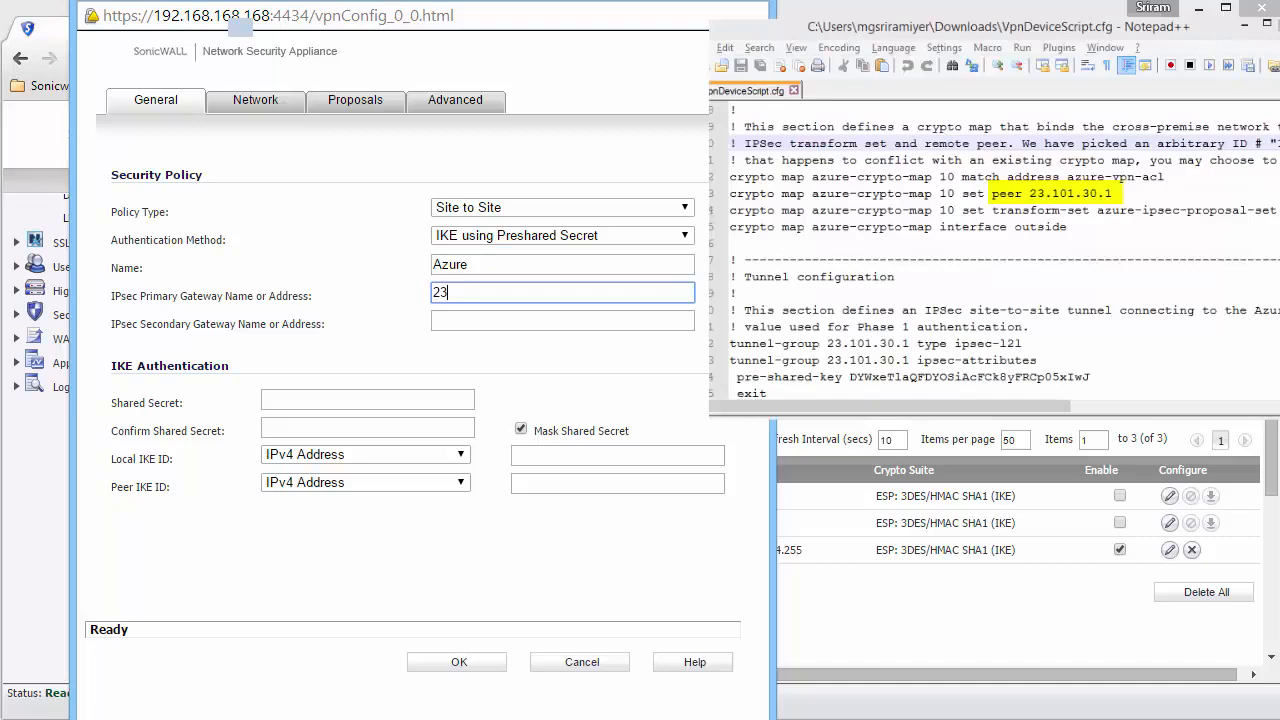
type(".101.30.1")
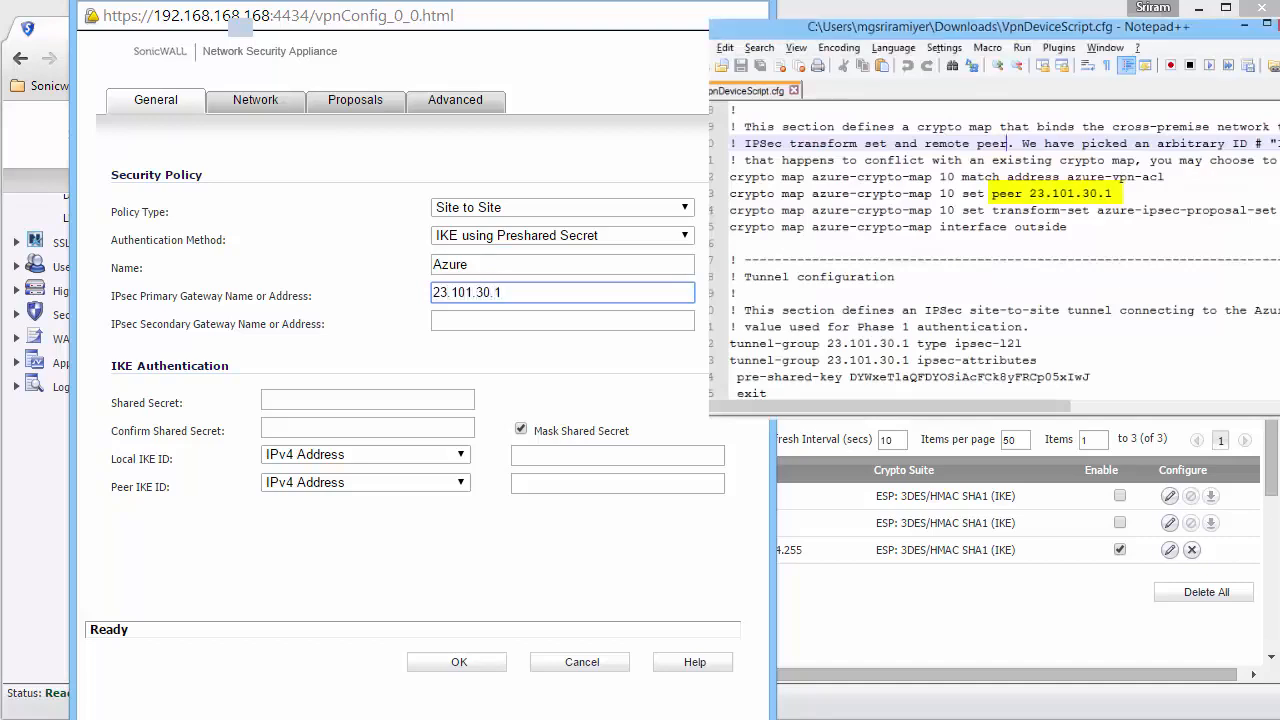
Enter the pre-shared key from the VPN device script as the Azure policy's shared secret and turn off masking.
key("Tab")
key("Tab")
key("ctrl+v")
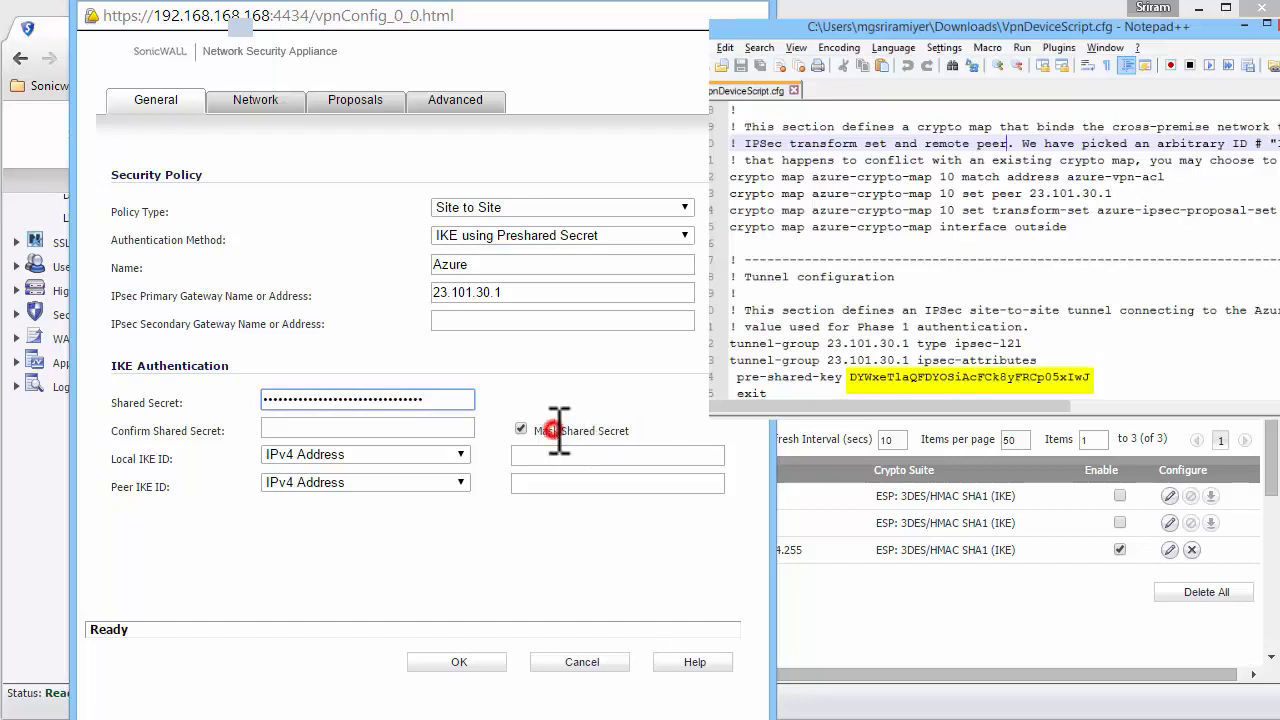
left_click(545, 431)
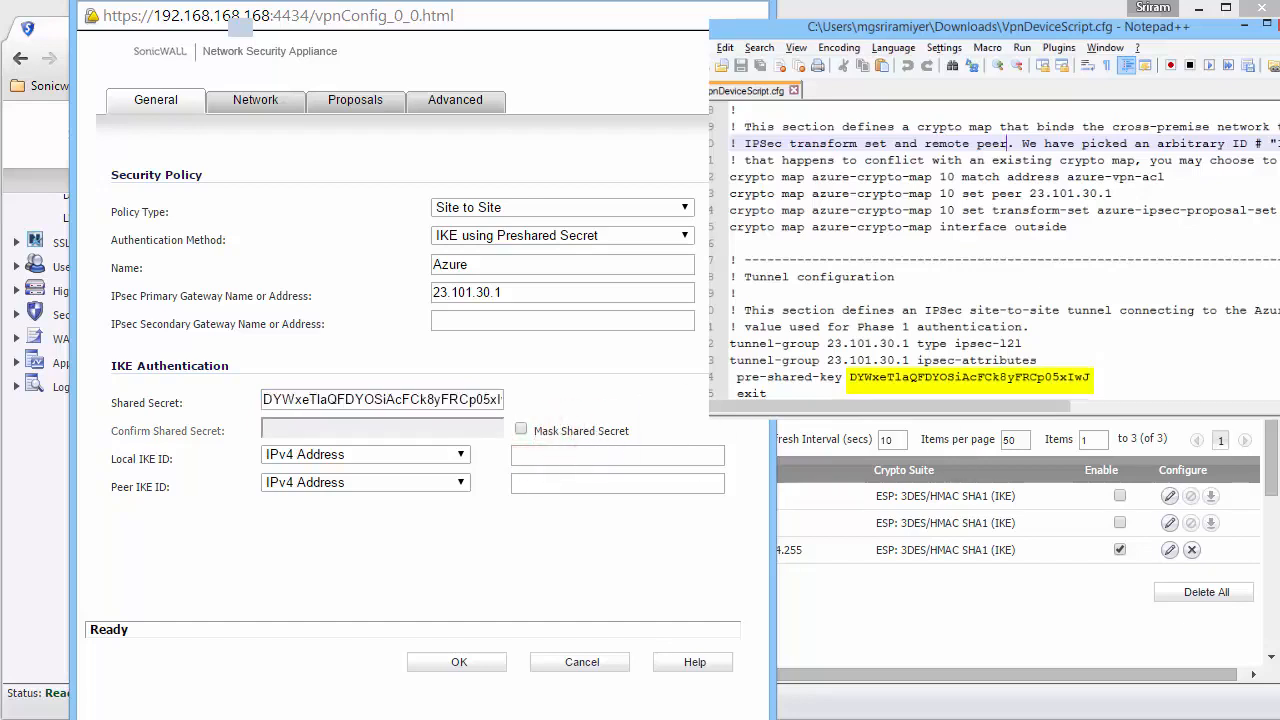
Set the policy's local network to Local Networks-2 and its remote destination network to Azure Network.
left_click(257, 96)
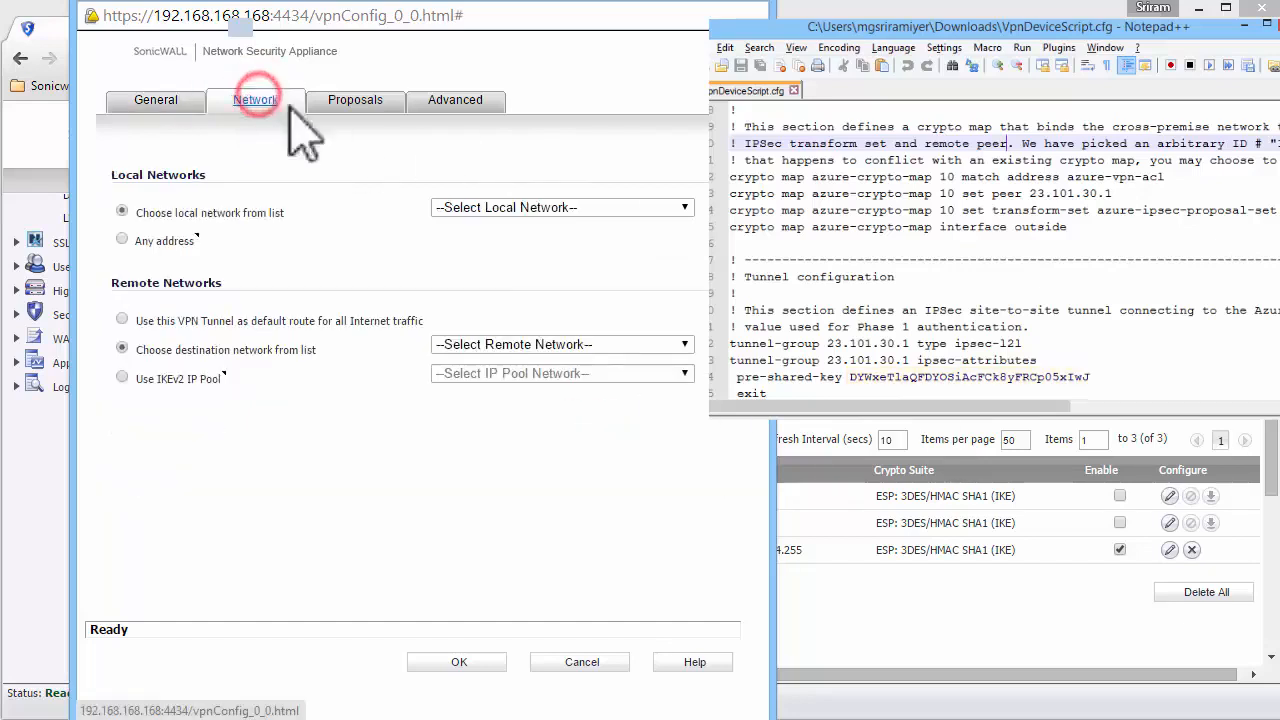
left_click(462, 207)
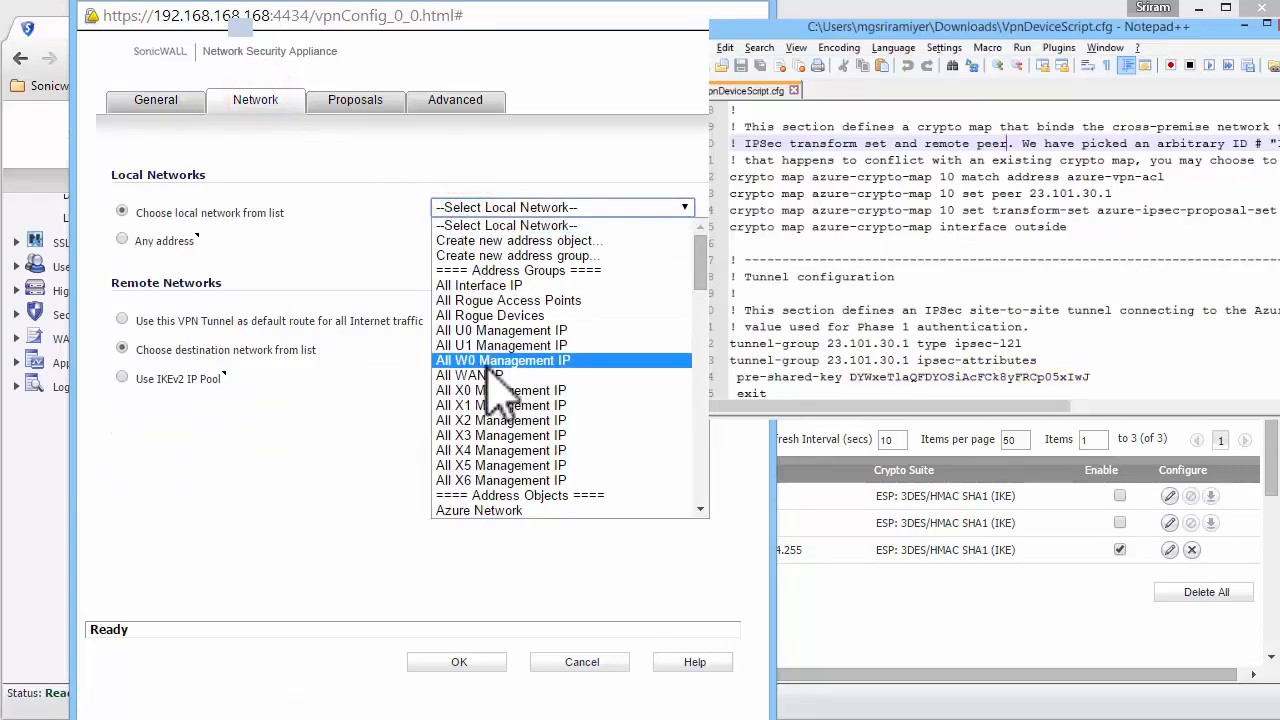
type("lo")
key("Down")
key("Return")
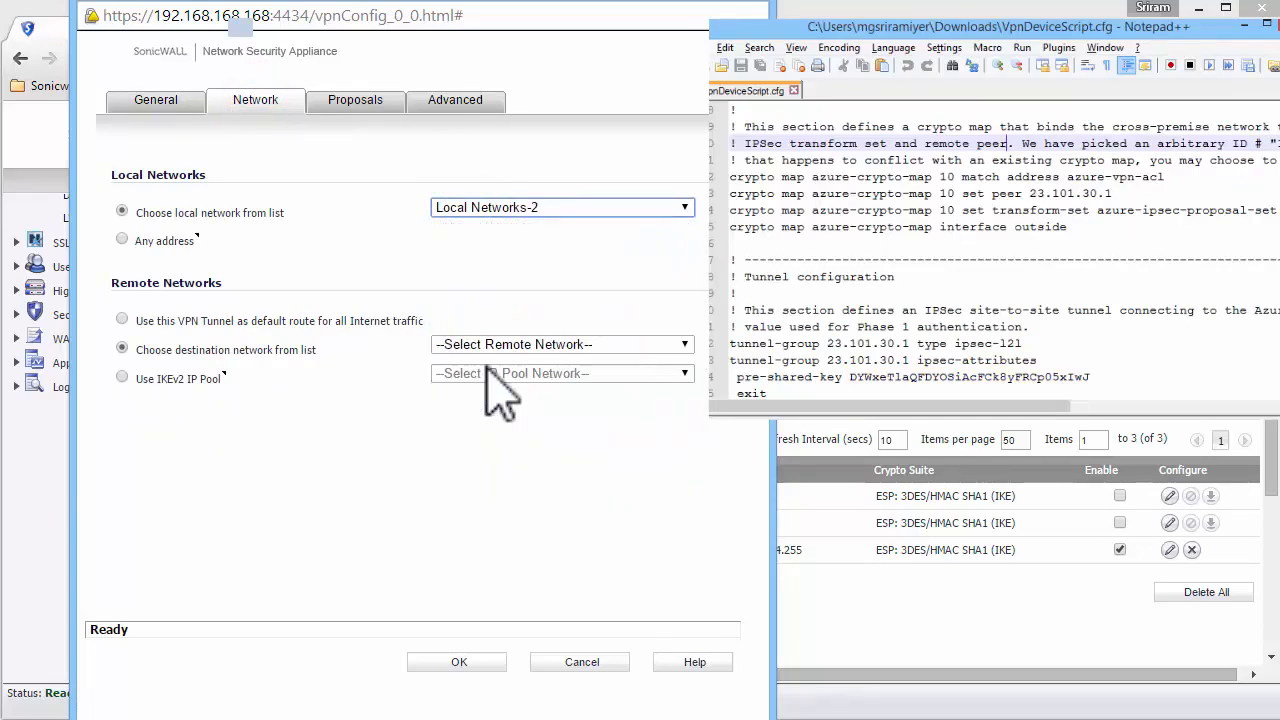
left_click(506, 344)
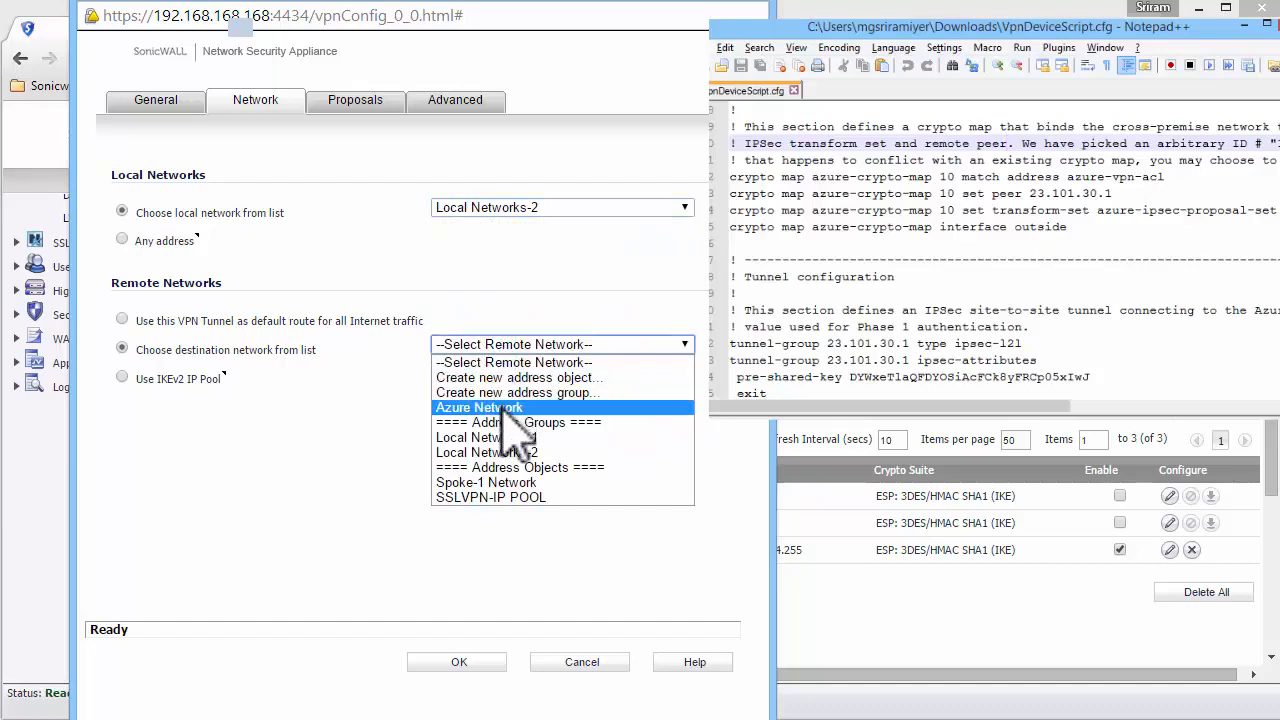
left_click(500, 407)
left_click(1104, 310)
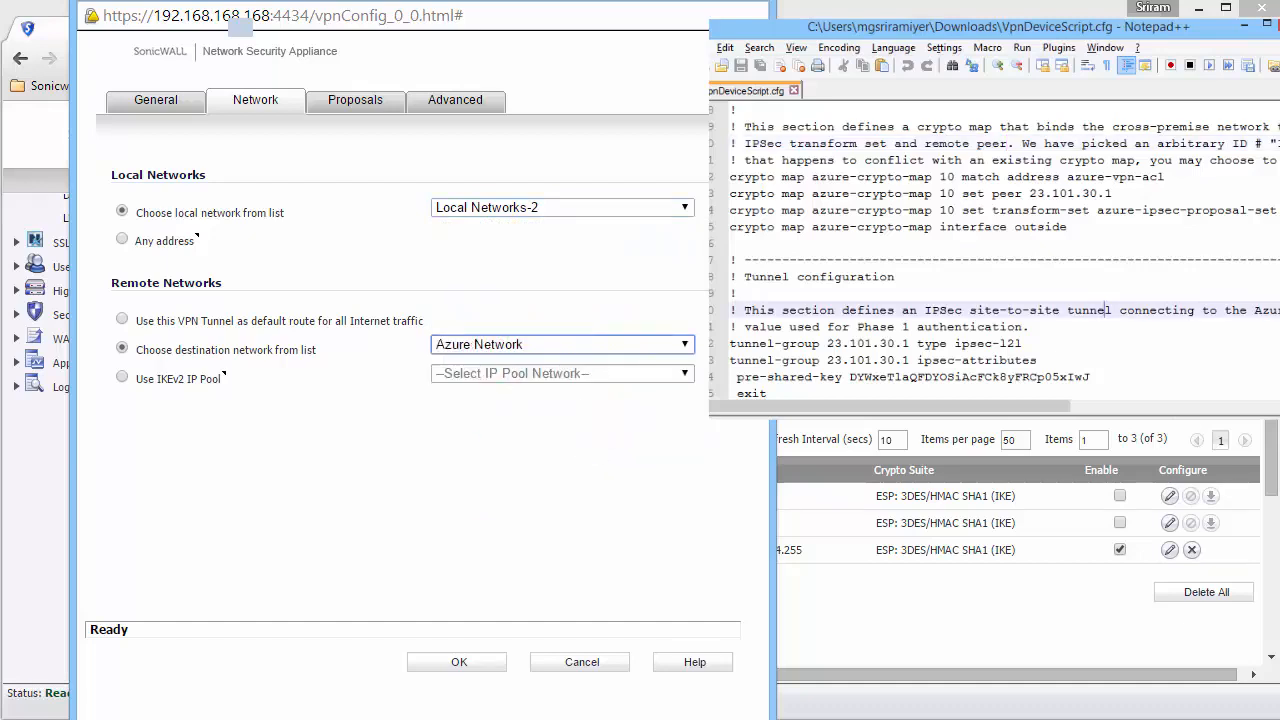
Set the IKE Phase 1 proposal to Main Mode exchange with AES-256 encryption.
left_click(355, 100)
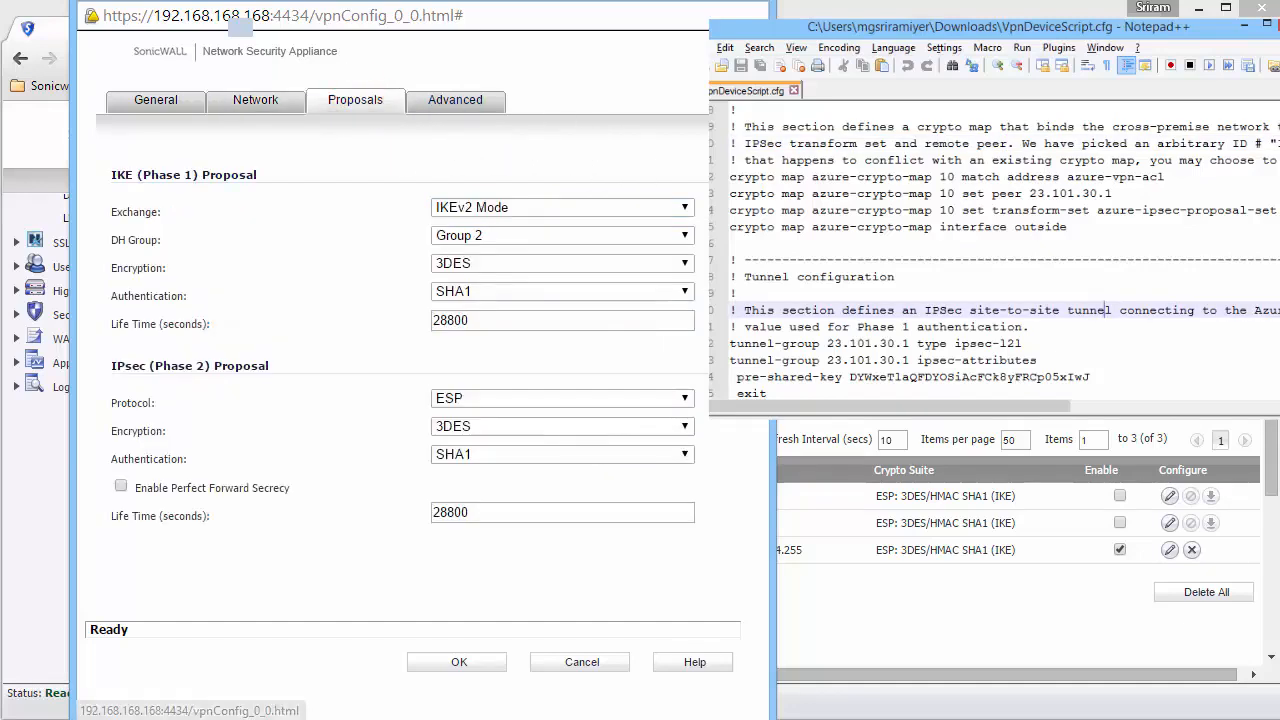
left_click(534, 207)
left_click(534, 231)
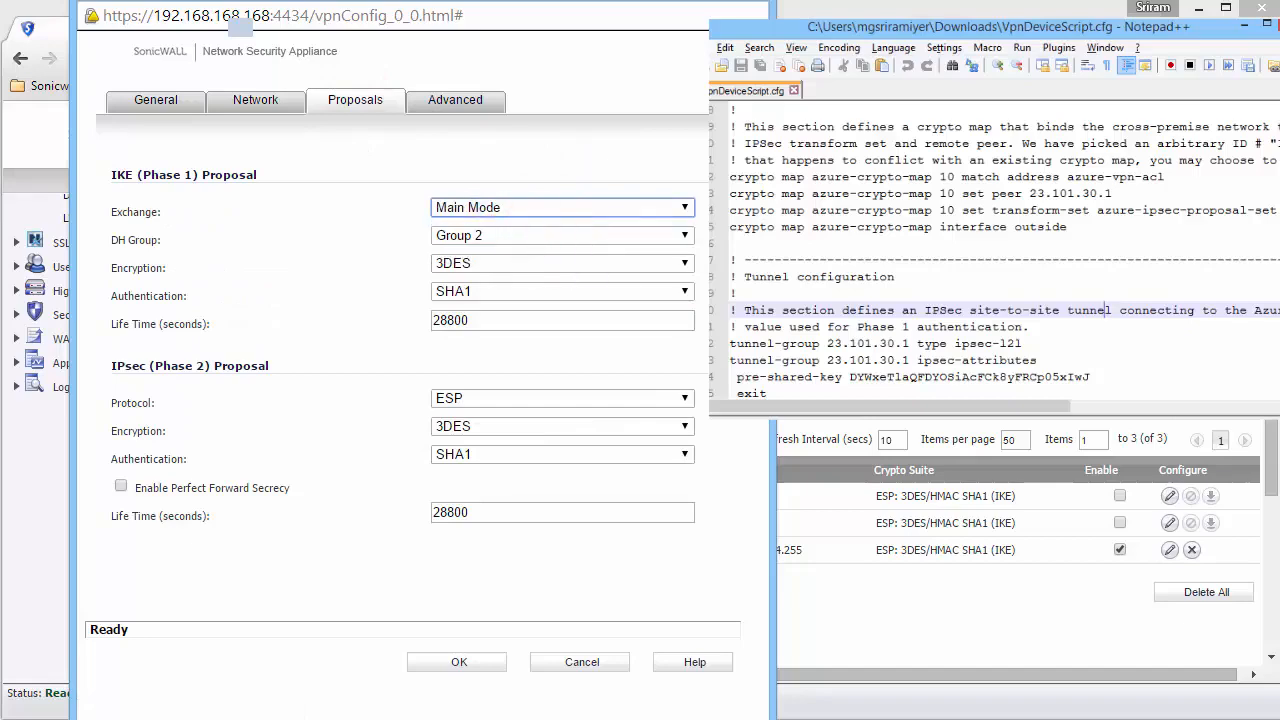
scroll(994, 250, "up", 12)
scroll(740, 265, "down", 2)
left_click(634, 264)
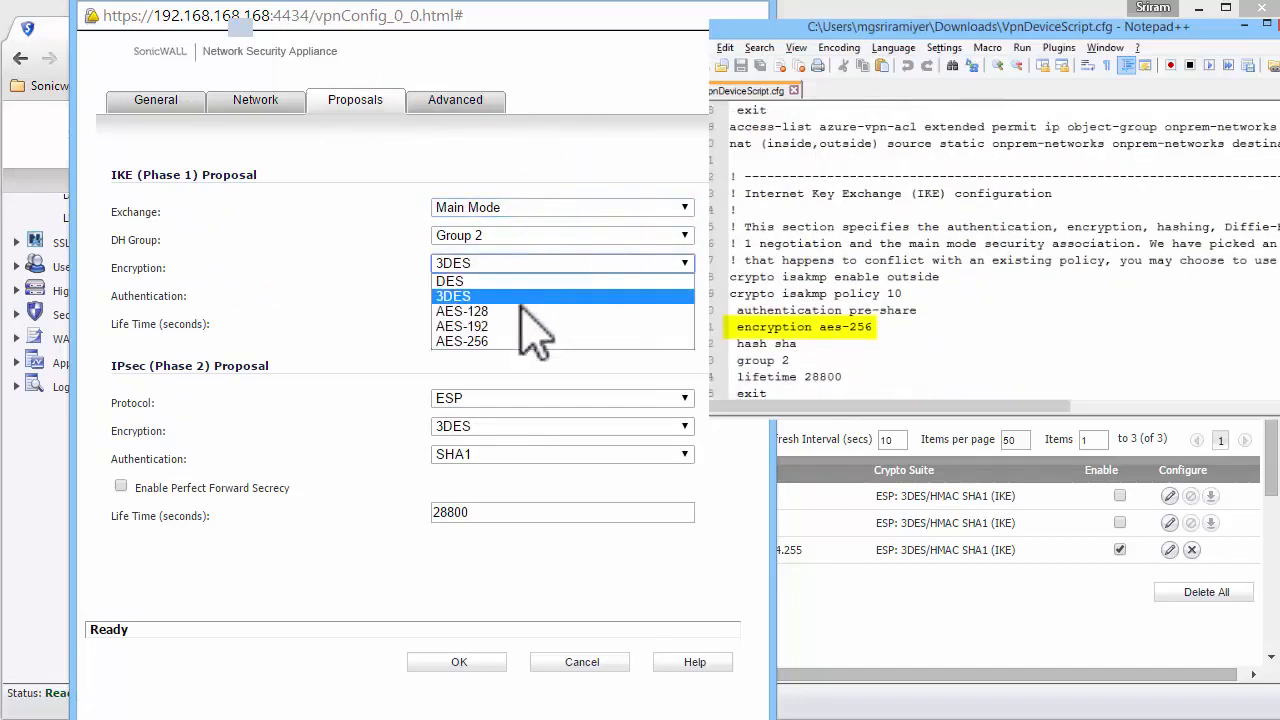
left_click(497, 342)
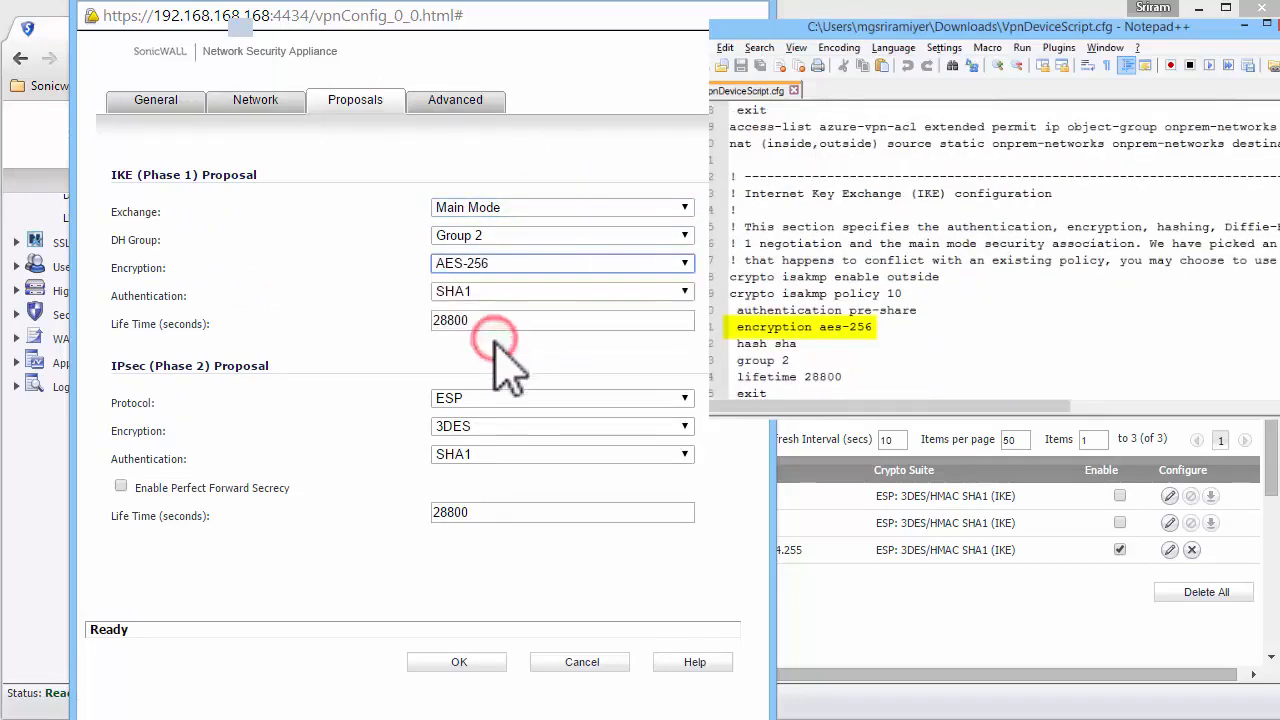
Set the IPsec Phase 2 proposal to AES-256 encryption with a 3600-second life time and save the policy.
left_click(495, 428)
left_click(482, 502)
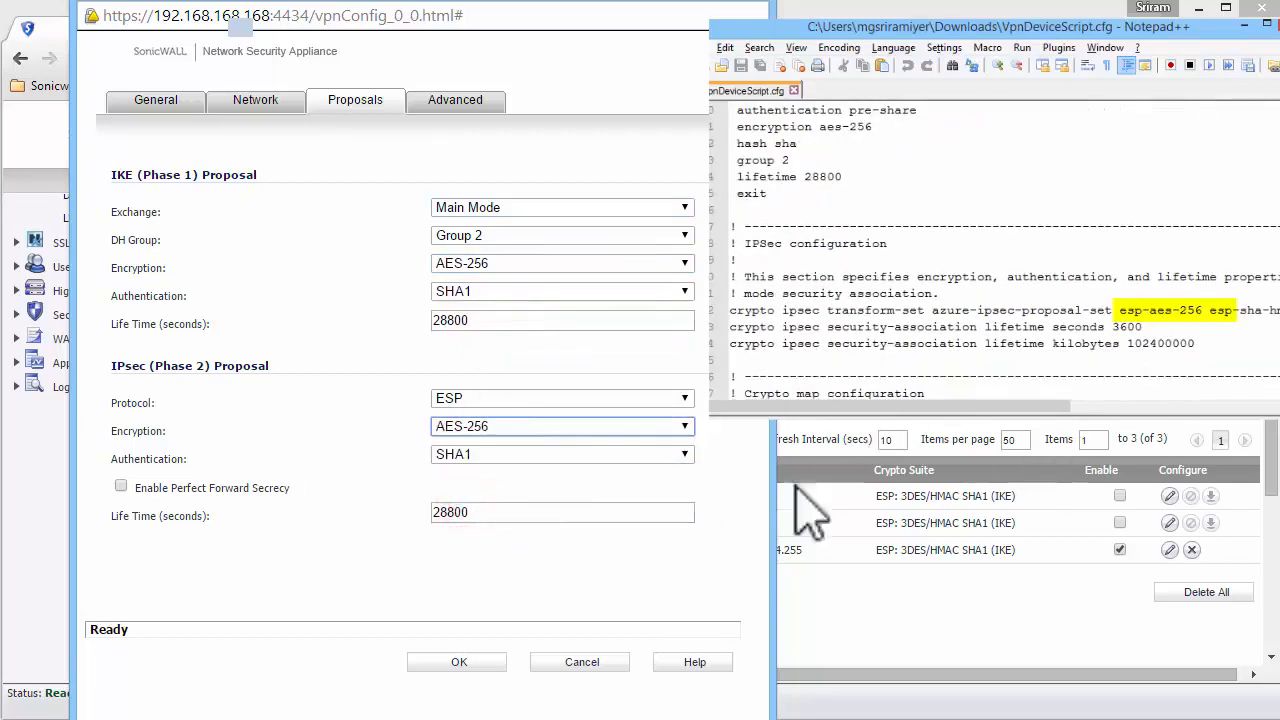
double_click(526, 514)
type("3")
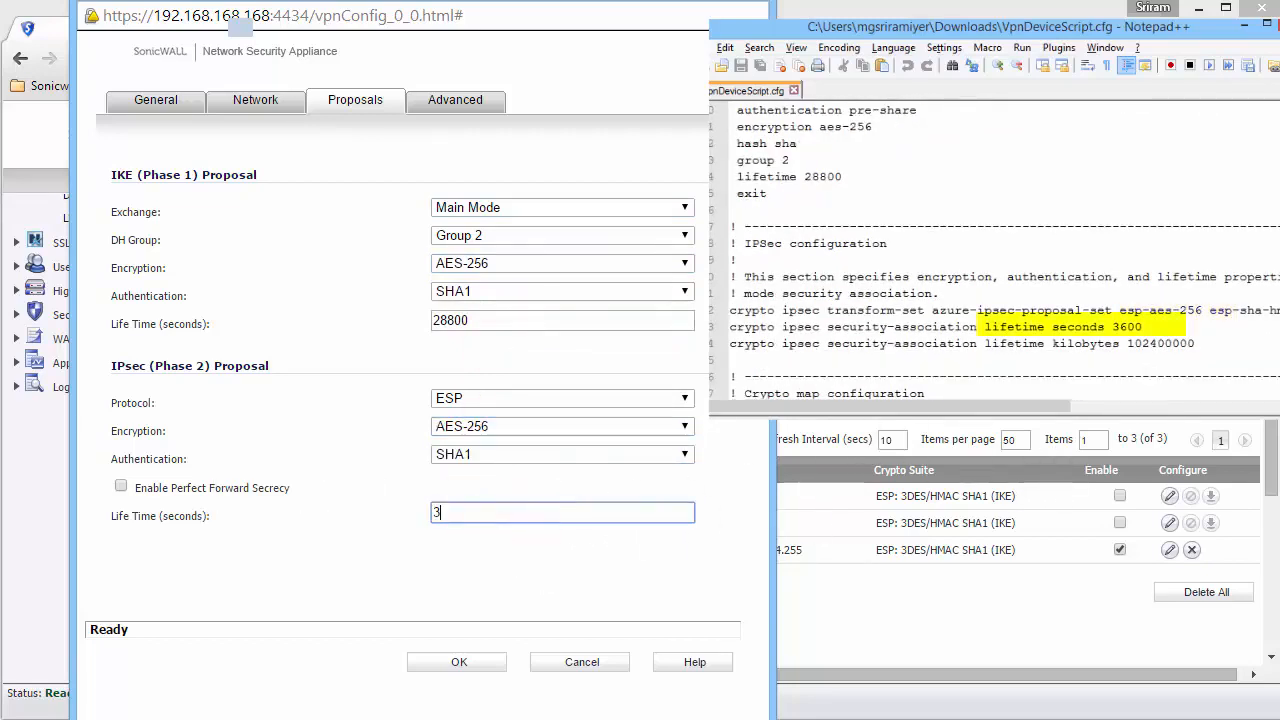
type("600")
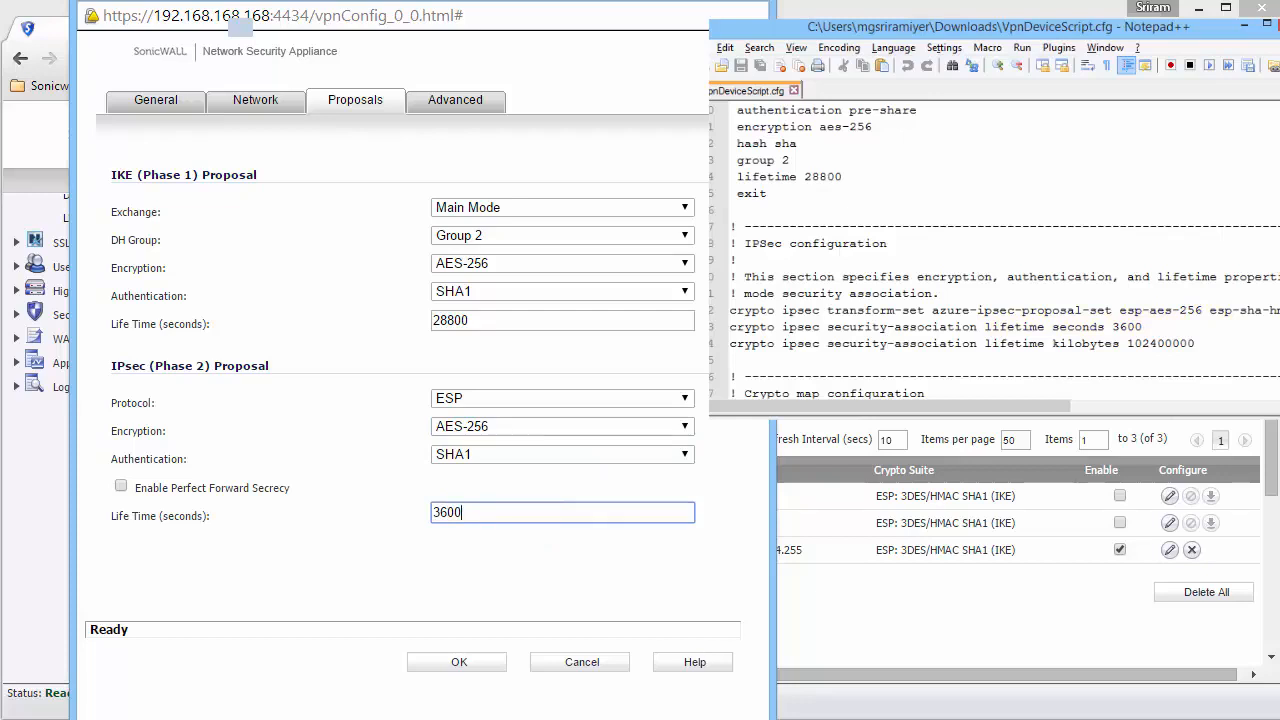
left_click(424, 658)
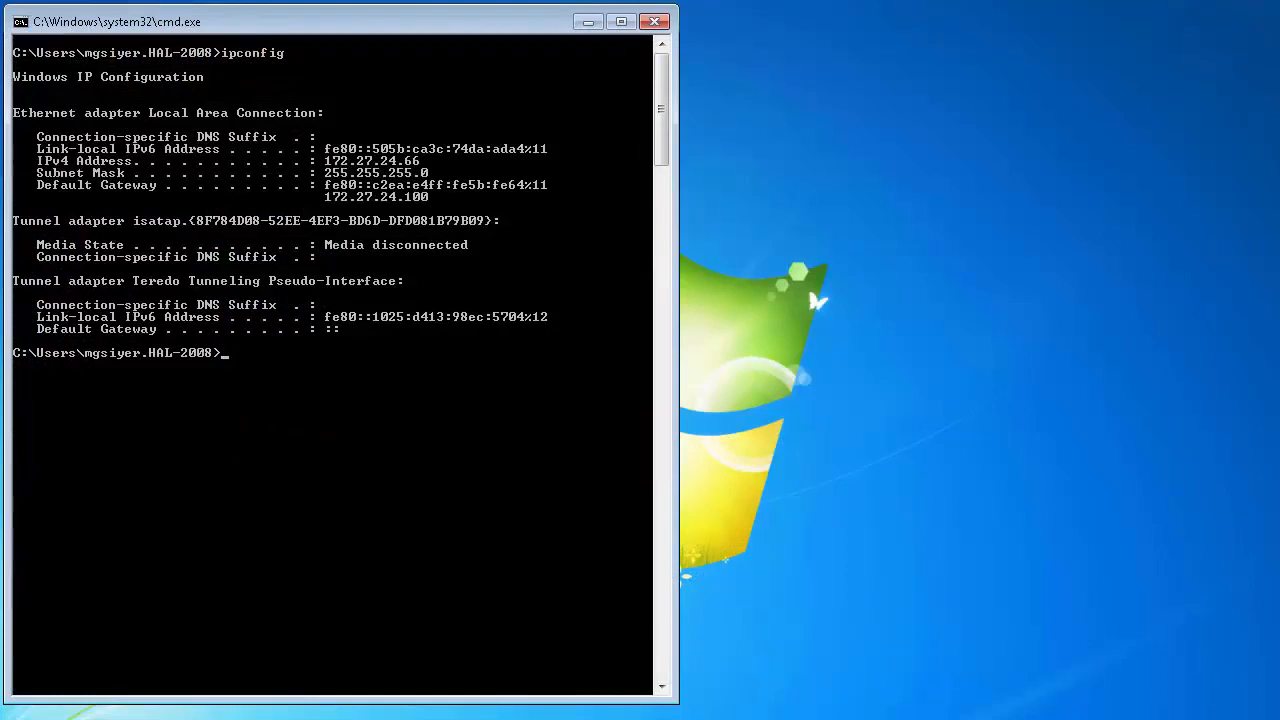
Ping the hub firewall at 192.168.168.168 continuously (-t) from the spoke computer's command prompt.
type("ping 192.168.168.168 -")
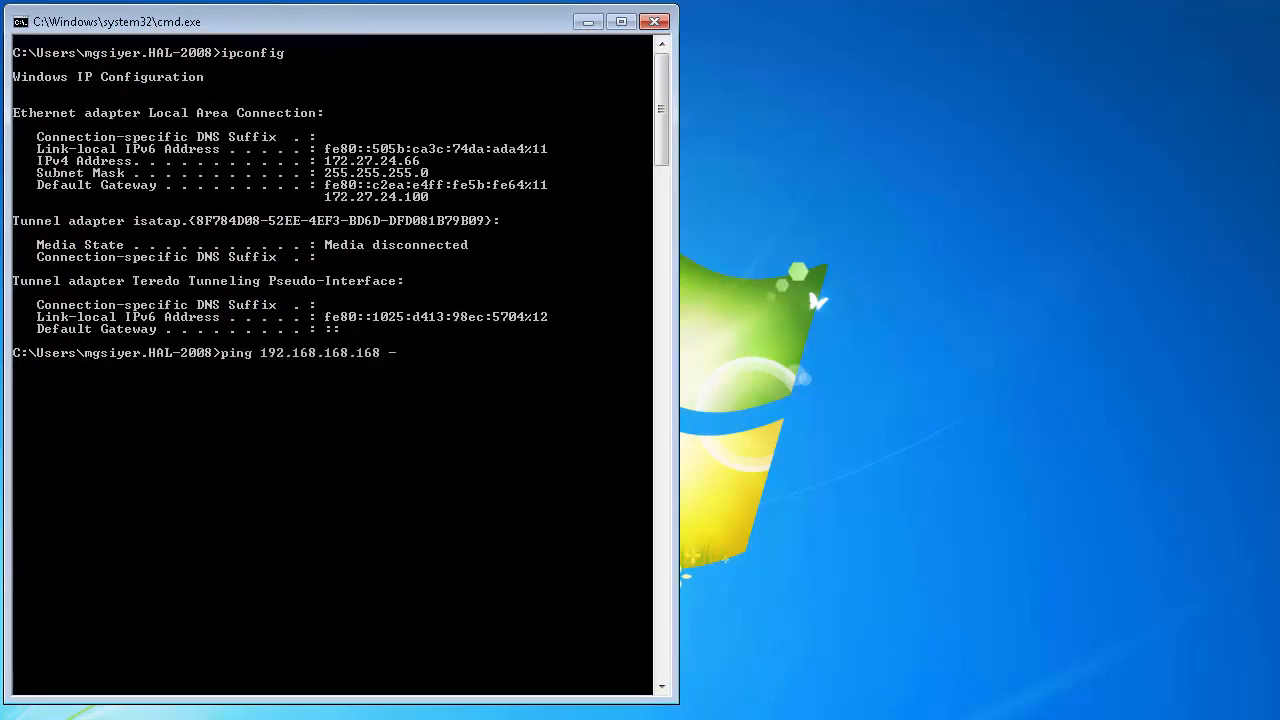
type("t")
key("Return")
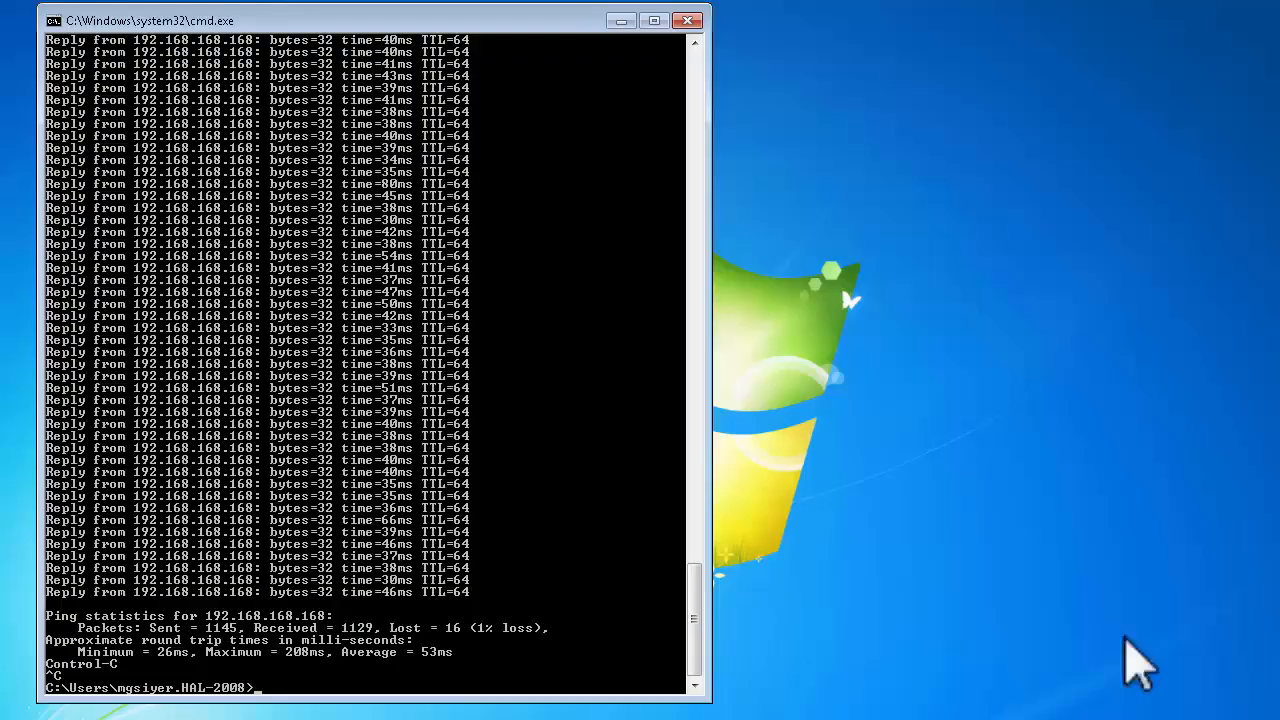
Ping the Azure virtual machine at 172.16.16.4 continuously (-t) from the spoke computer's command prompt.
left_click(286, 543)
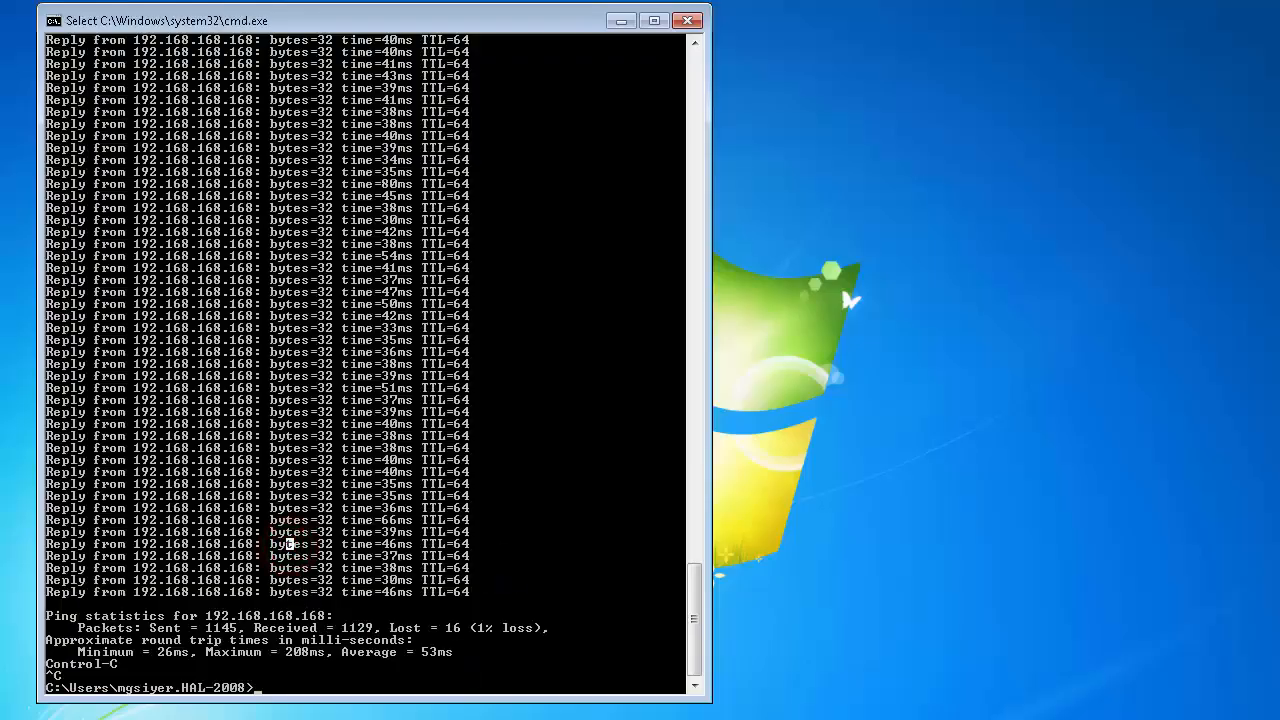
type("ping 172.16.16.4 -t")
key("Return")
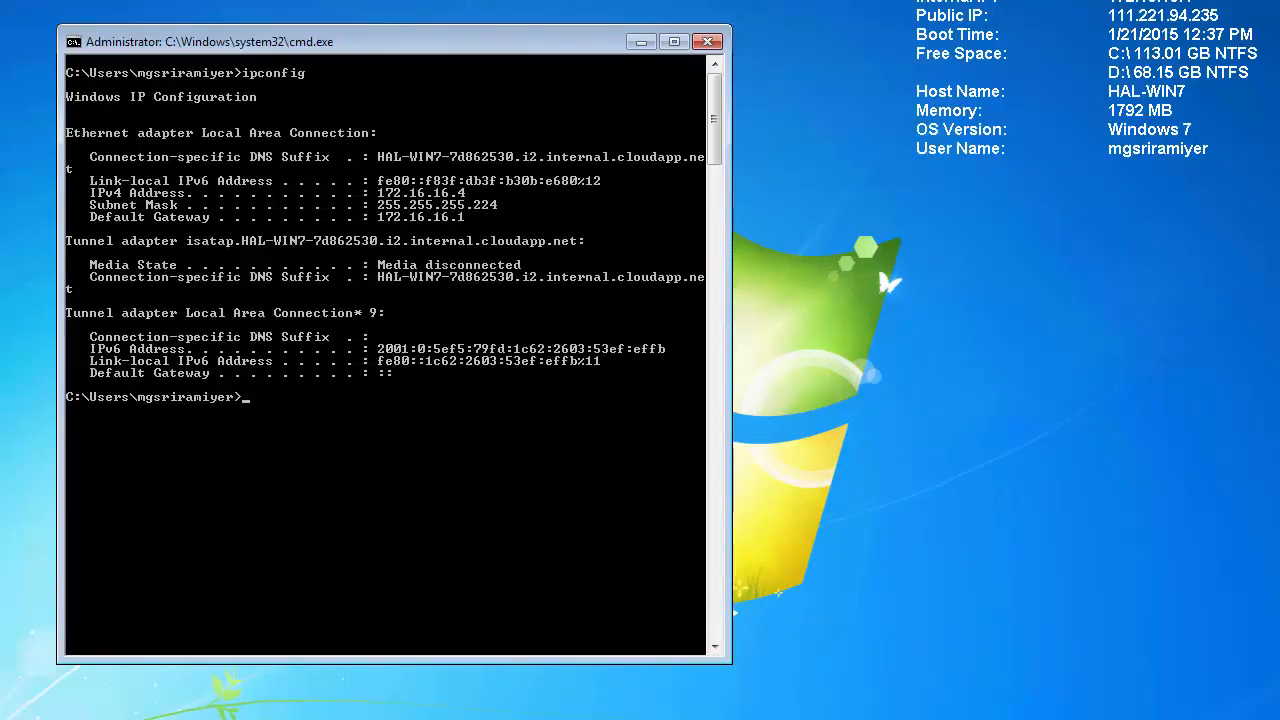
Ping the hub at 192.168.168.168 and the spoke computer at 172.27.24.66 from the Azure virtual machine's command prompt.
left_click(310, 437)
type("ping 192.168.168.168")
key("Return")
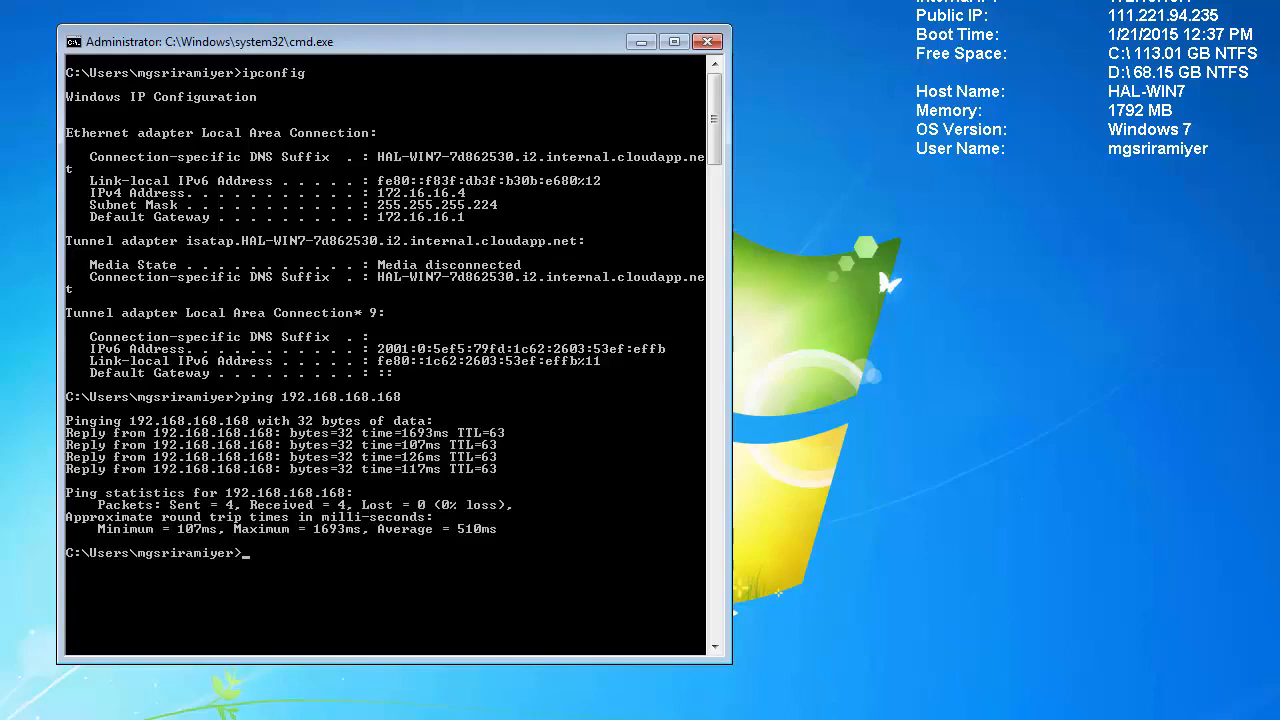
type("ping 172.27.24.66")
key("Return")
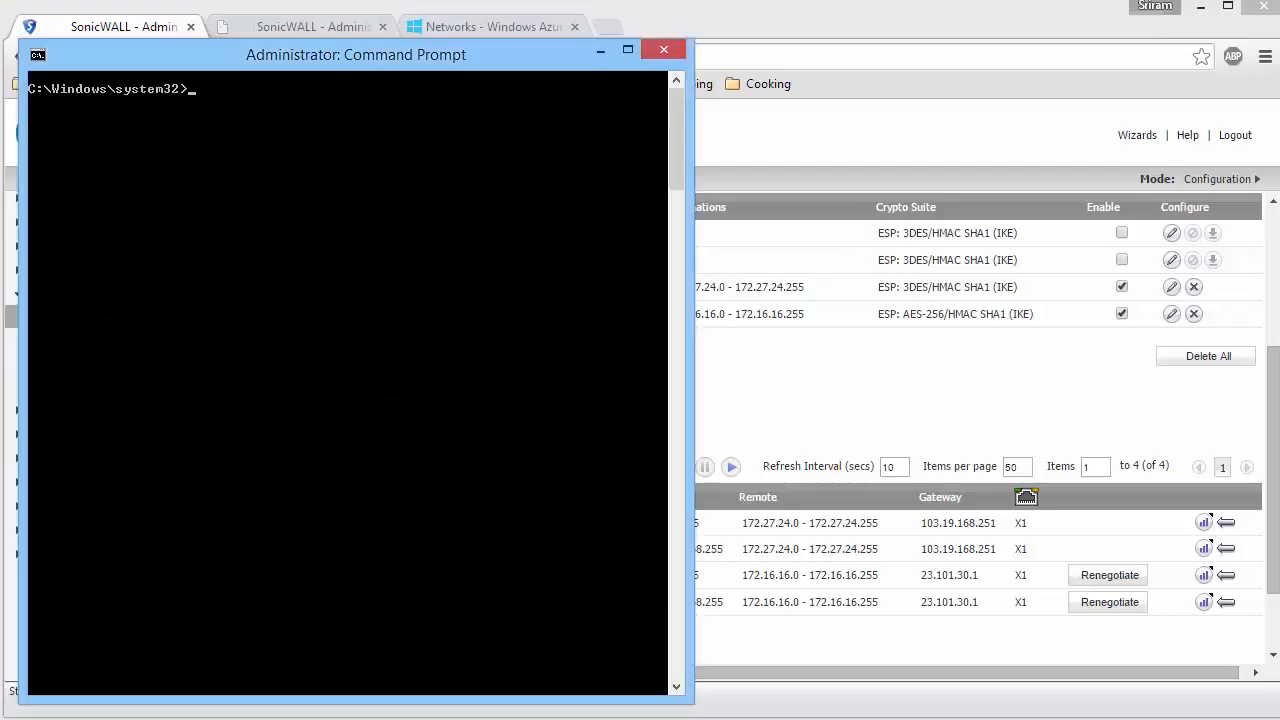
Ping the Azure virtual machine at 172.16.16.4 and the spoke computer at 172.27.24.66 from the hub computer's command prompt.
type("ping 172.16.16.4")
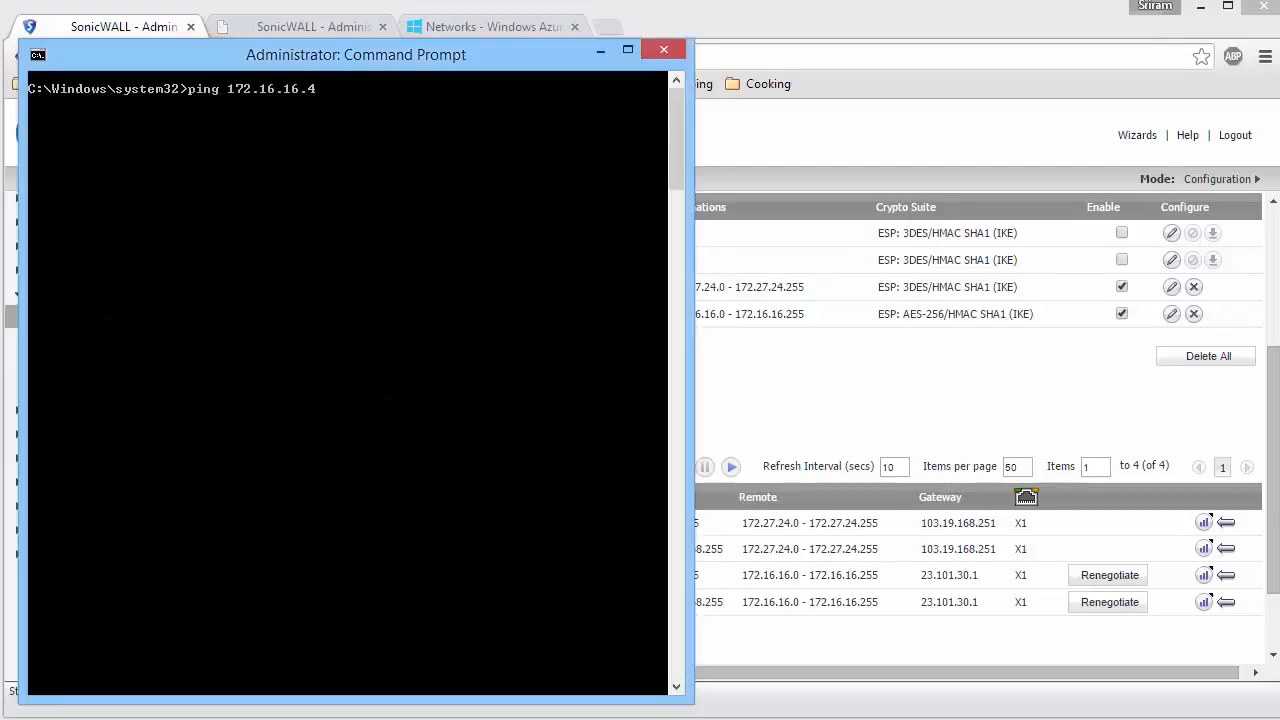
key("Return")
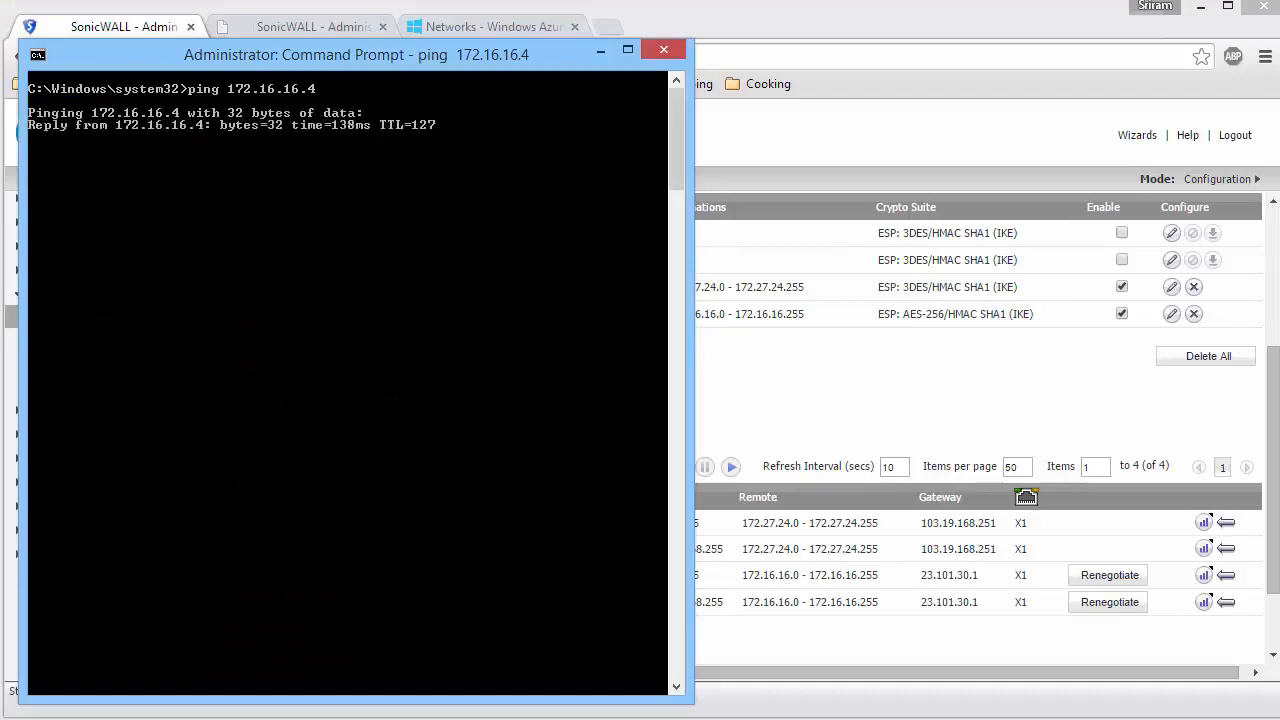
type("ping 172.27.24.66")
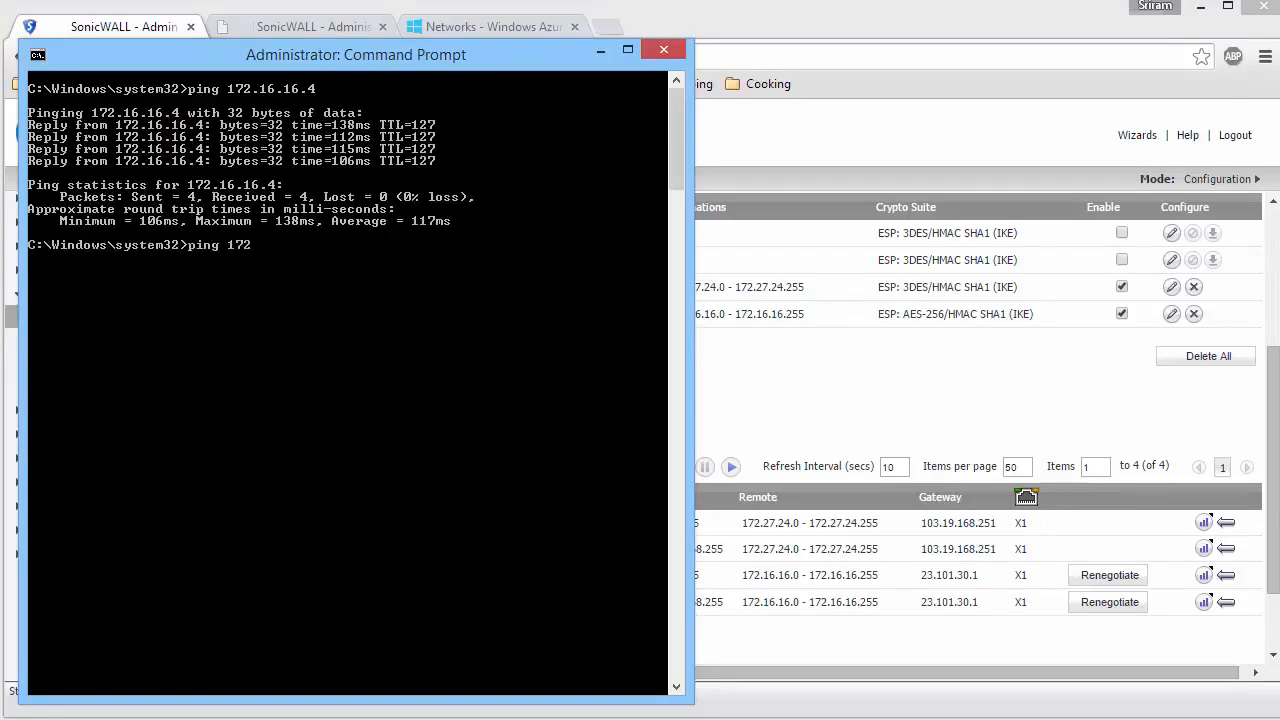
key("Return")
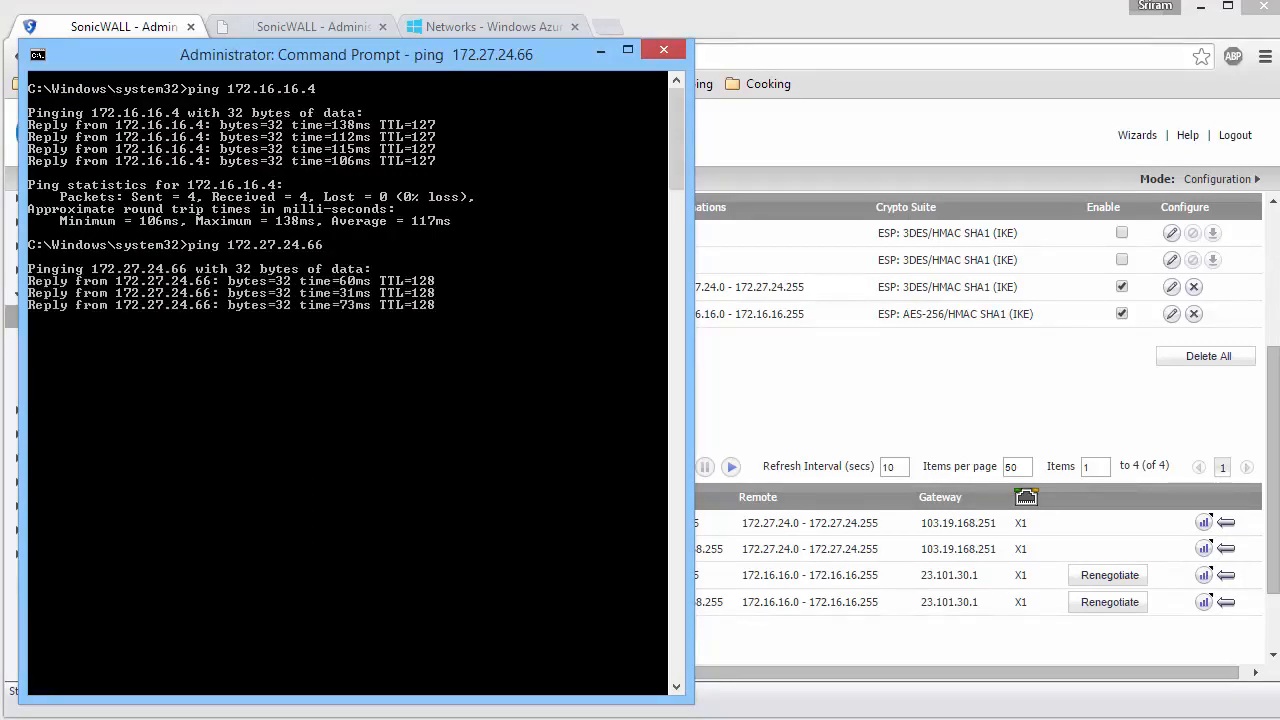